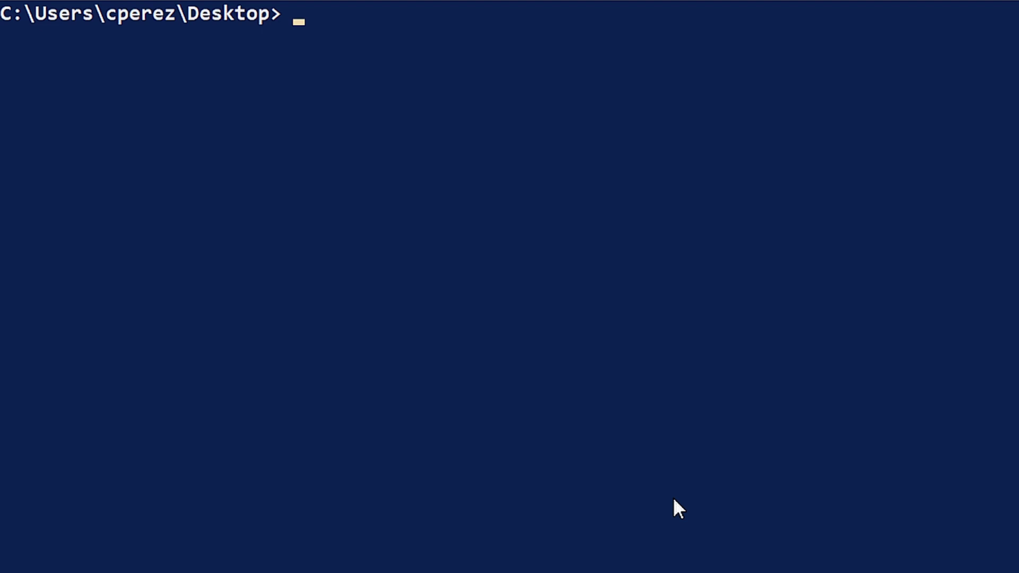
Install Sysmon from the command line with filebackup as the archive directory (sysmon -i -a filebackup)
{"action": "type", "text": "sysmon -i "}
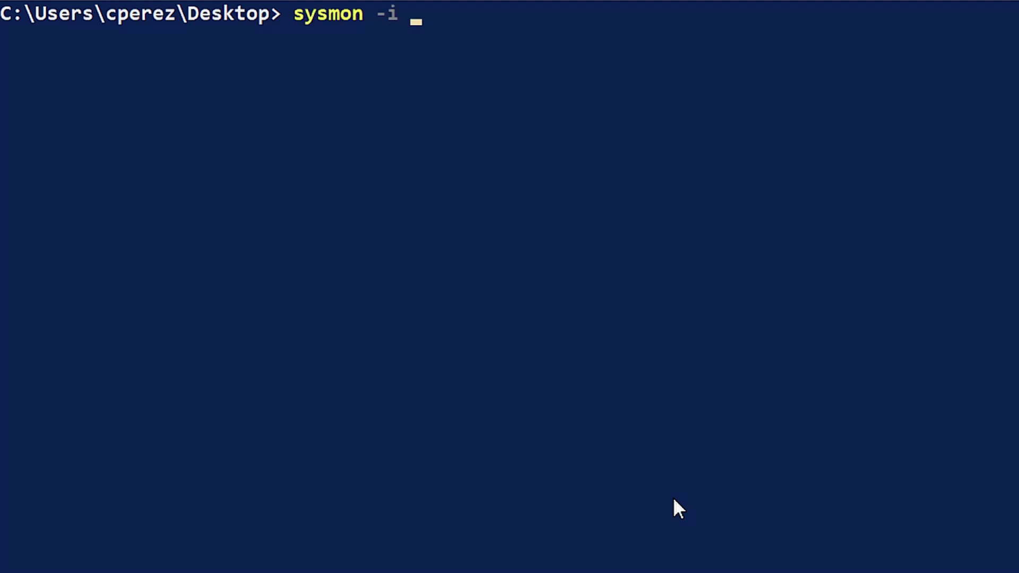
{"action": "type", "text": "a"}
{"action": "key", "text": "BackSpace"}
{"action": "key", "text": "BackSpace"}
{"action": "type", "text": "-a fileback"}
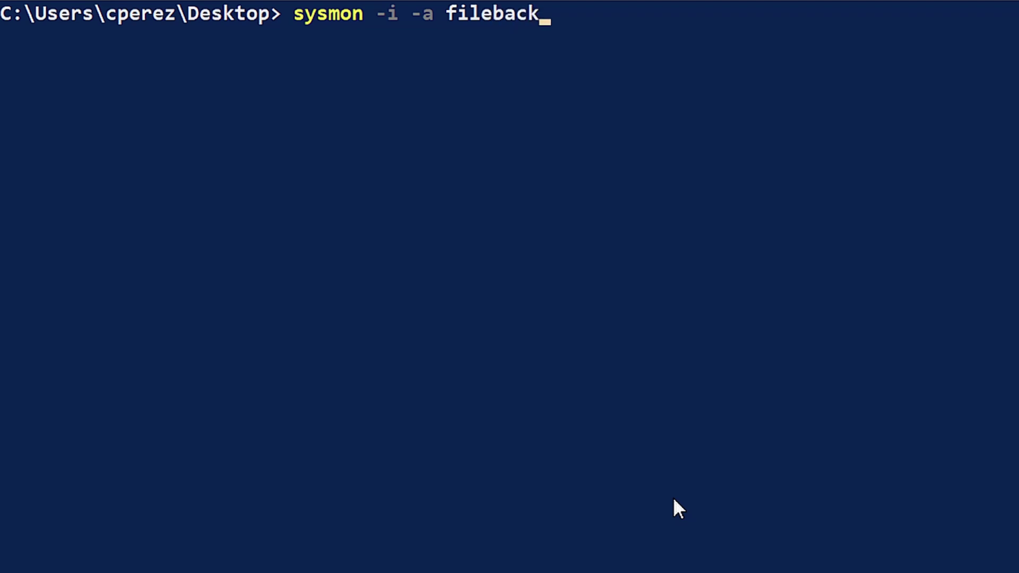
{"action": "type", "text": "up"}
{"action": "key", "text": "Return"}
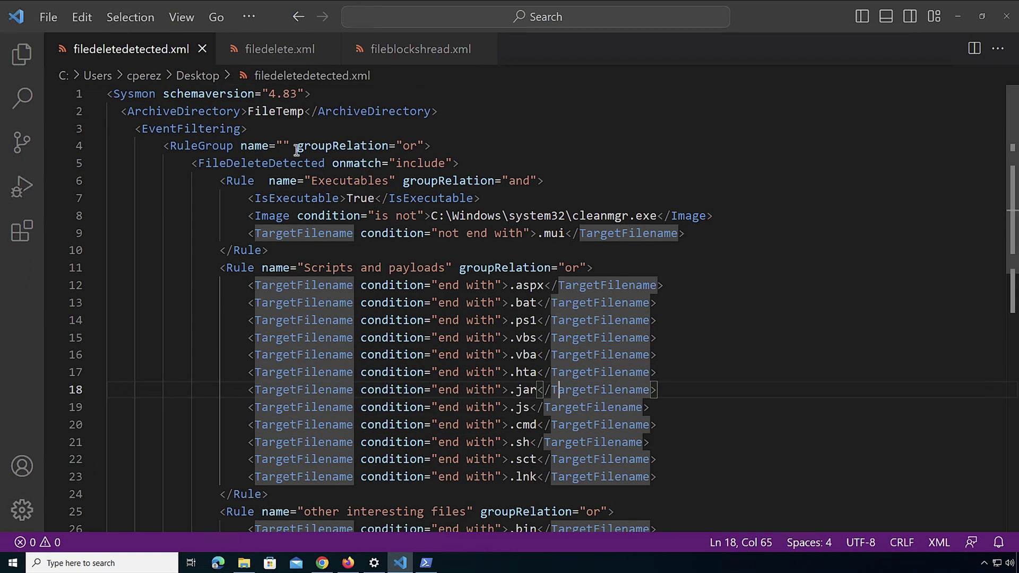
Examine the FileDeleteDetected rules in filedeletedetected.xml, along with the MZ header of kekeo.exe in HxD
{"action": "left_click", "coordinate": [547, 144]}
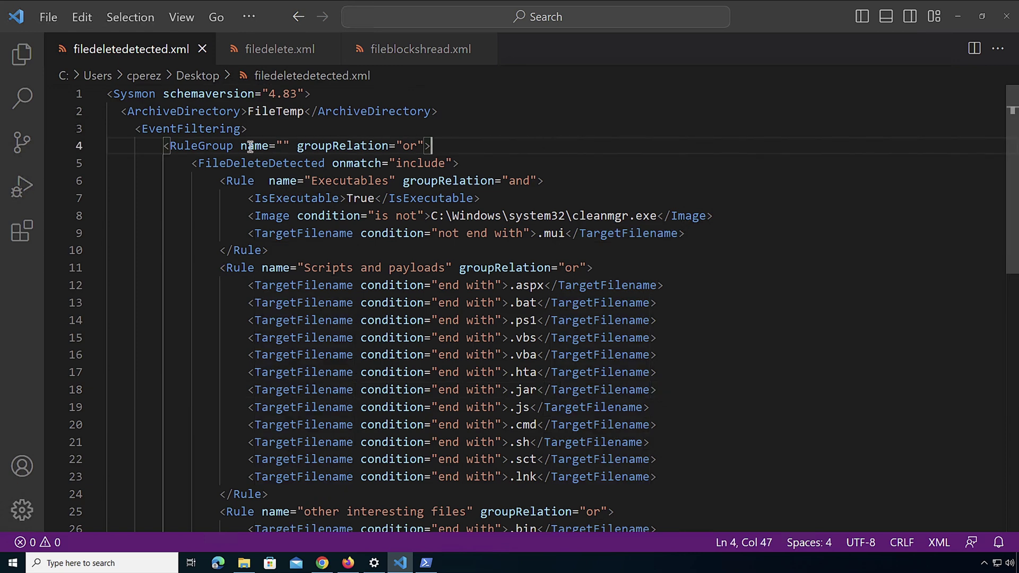
{"action": "left_click", "coordinate": [190, 164]}
{"action": "left_click_drag", "start_coordinate": [190, 163], "coordinate": [326, 163]}
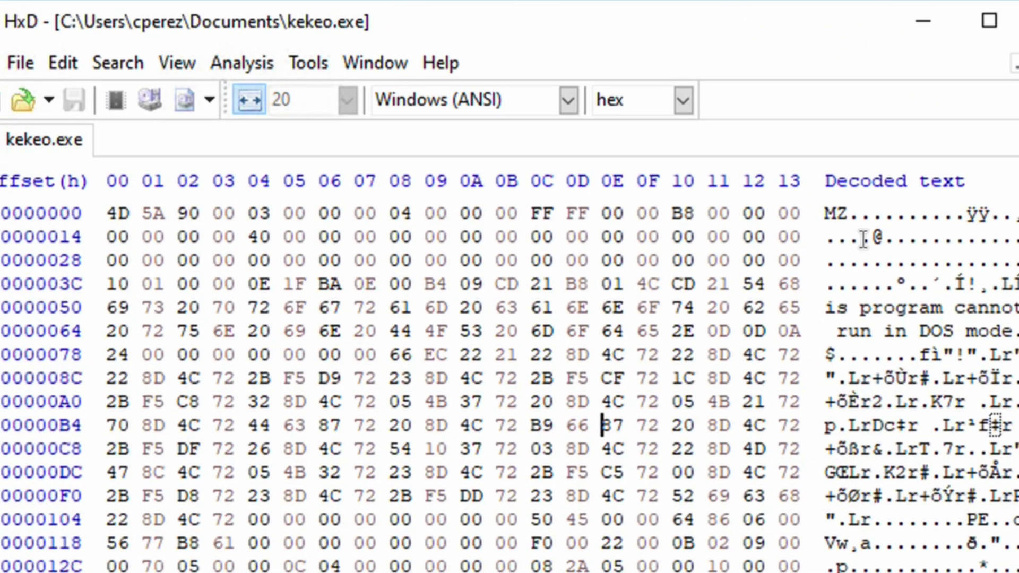
{"action": "left_click_drag", "start_coordinate": [860, 215], "coordinate": [823, 219]}
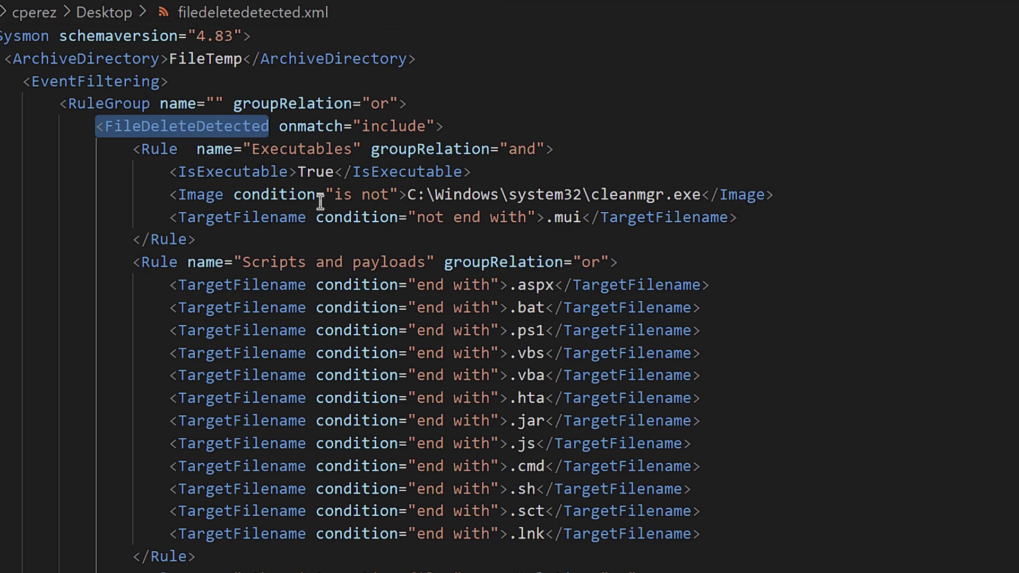
{"action": "scroll", "coordinate": [432, 353], "scroll_direction": "down", "scroll_amount": 4}
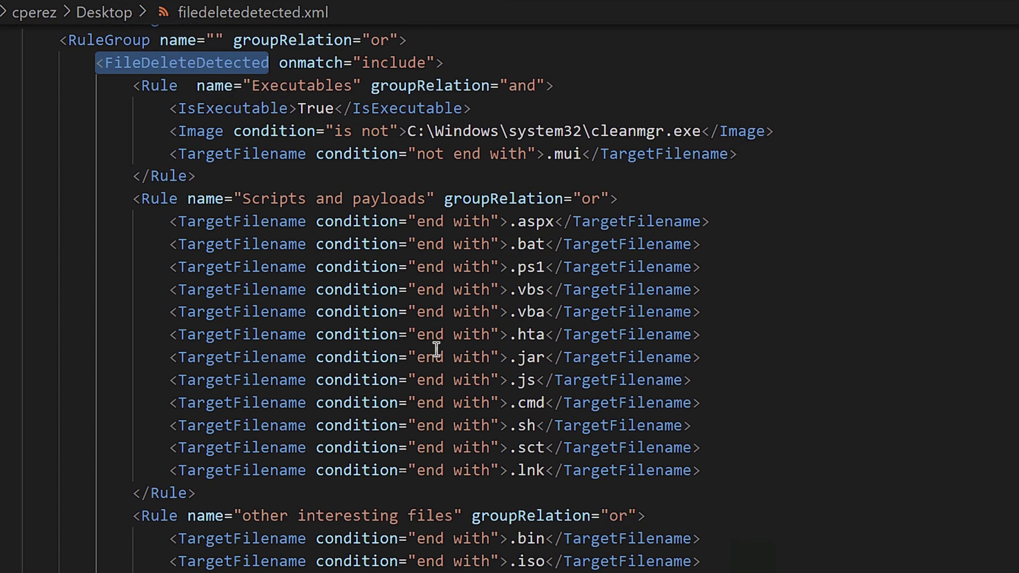
{"action": "scroll", "coordinate": [436, 349], "scroll_direction": "down", "scroll_amount": 1}
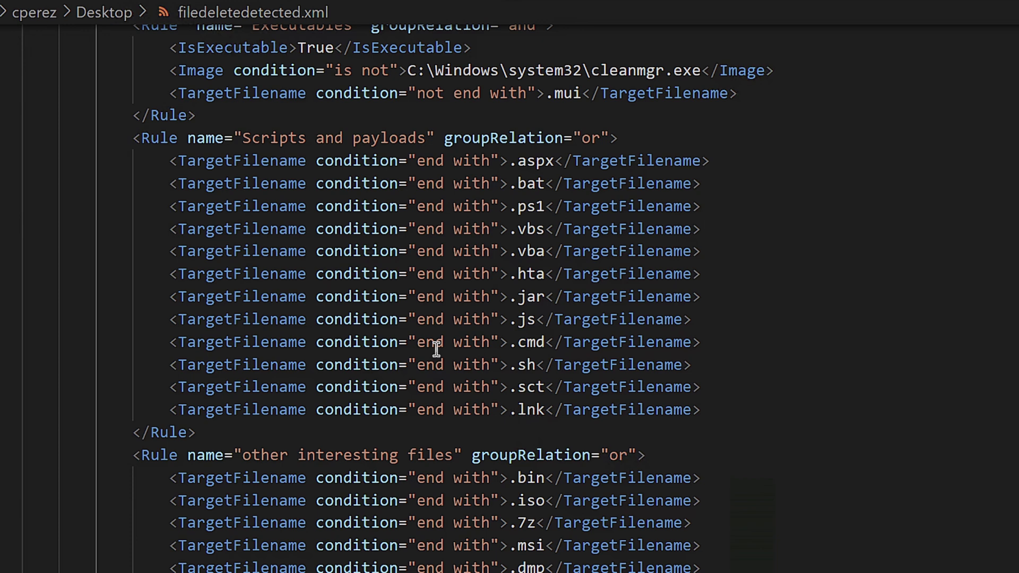
{"action": "scroll", "coordinate": [436, 348], "scroll_direction": "down", "scroll_amount": 2}
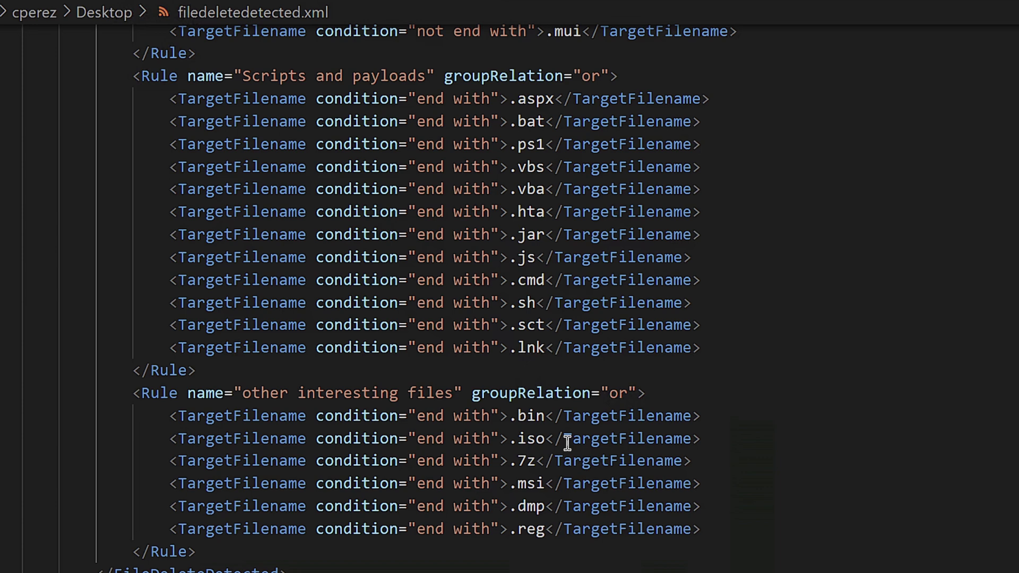
{"action": "scroll", "coordinate": [567, 442], "scroll_direction": "down", "scroll_amount": 3}
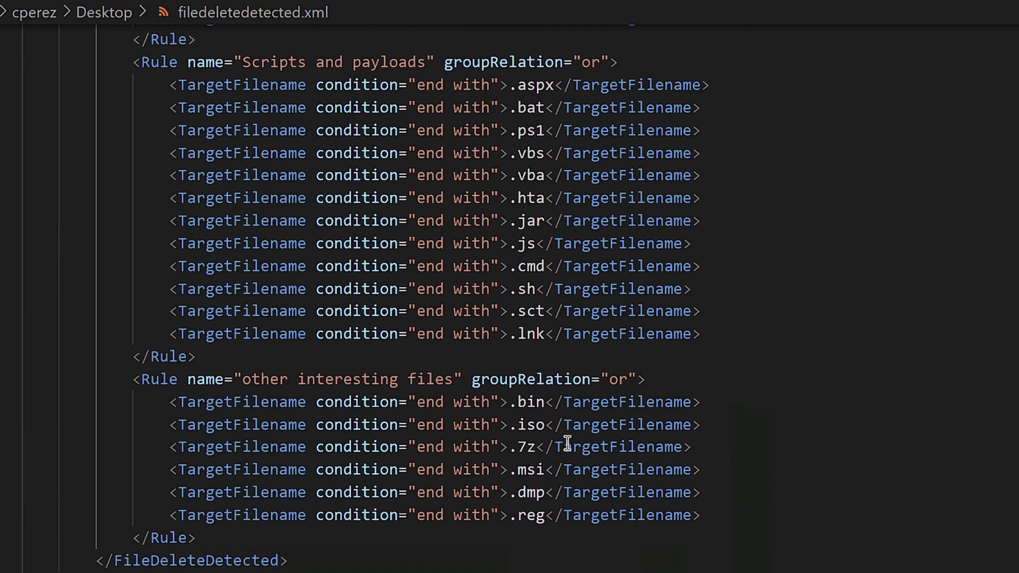
{"action": "scroll", "coordinate": [567, 443], "scroll_direction": "up", "scroll_amount": 3}
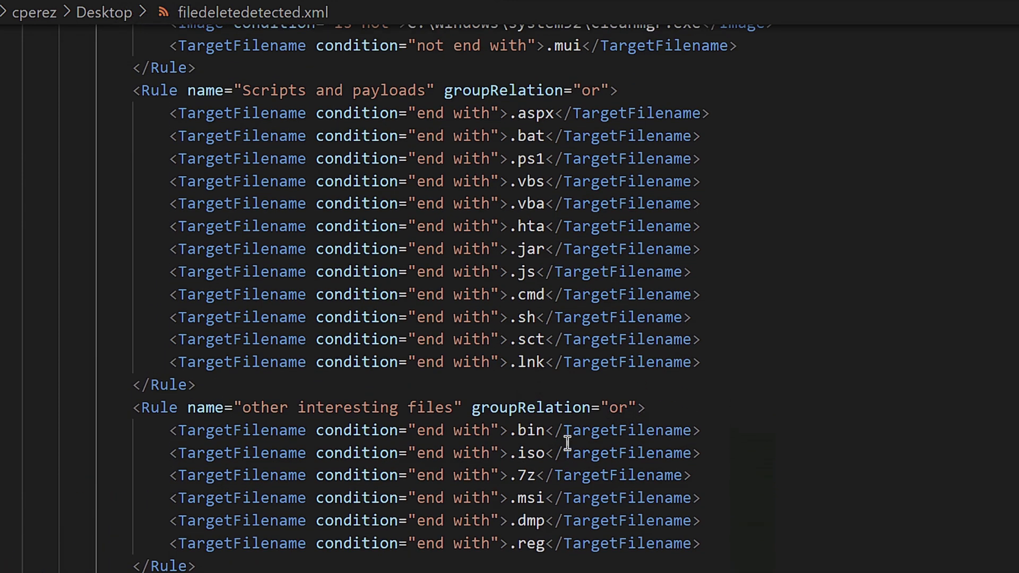
{"action": "scroll", "coordinate": [567, 443], "scroll_direction": "up", "scroll_amount": 1}
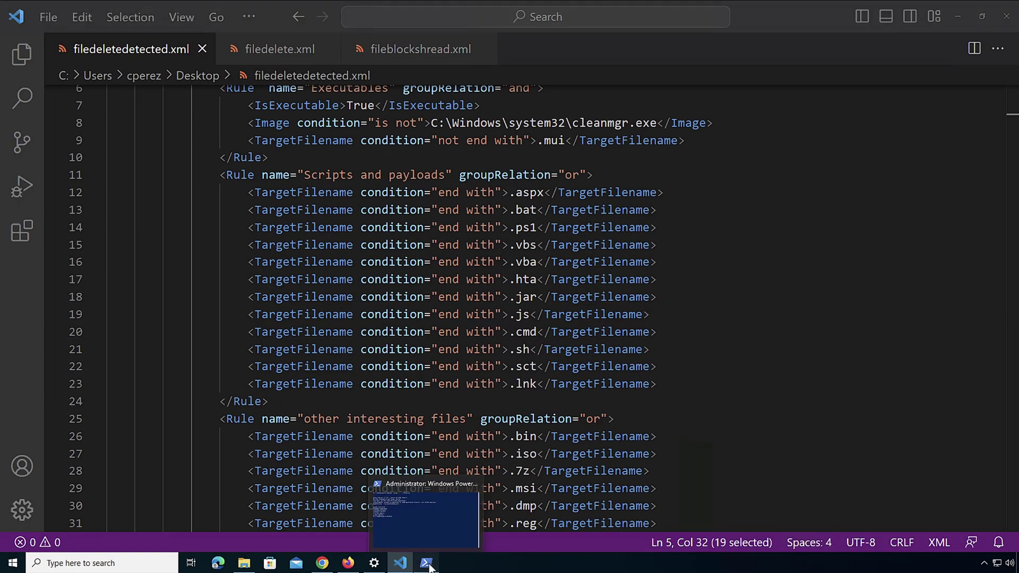
Switch to PowerShell and load filedeletedetected.xml from the Desktop as the Sysmon configuration using sysmon -c
{"action": "left_click", "coordinate": [427, 564]}
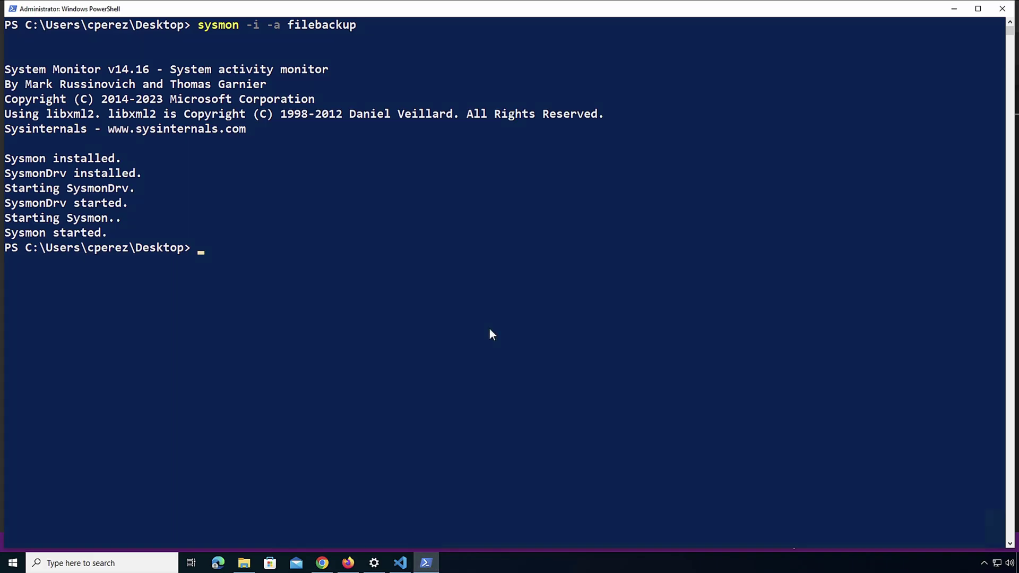
{"action": "type", "text": "sysmon -c .\fi"}
{"action": "key", "text": "Tab"}
{"action": "key", "text": "Tab"}
{"action": "key", "text": "Tab"}
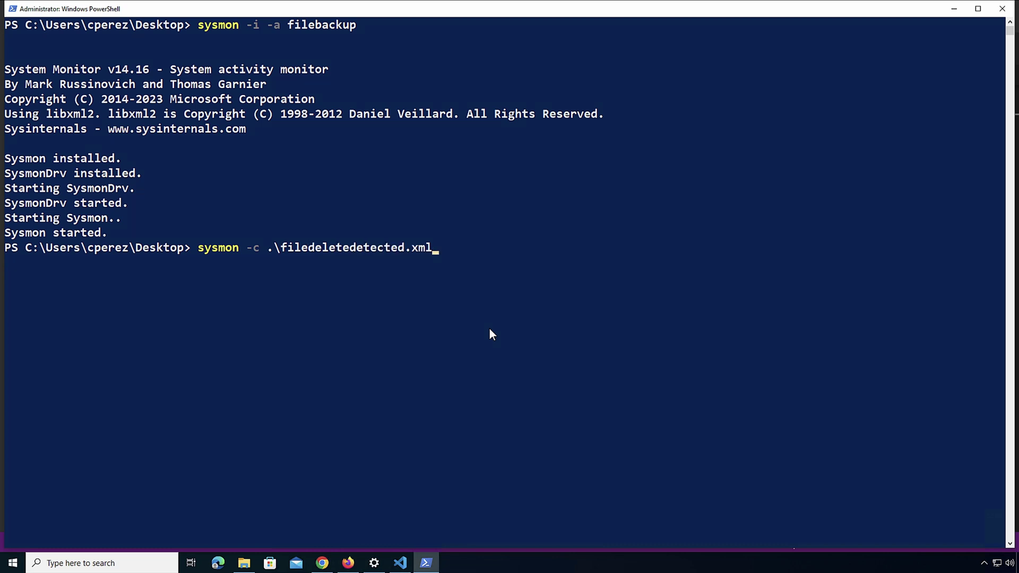
{"action": "key", "text": "Return"}
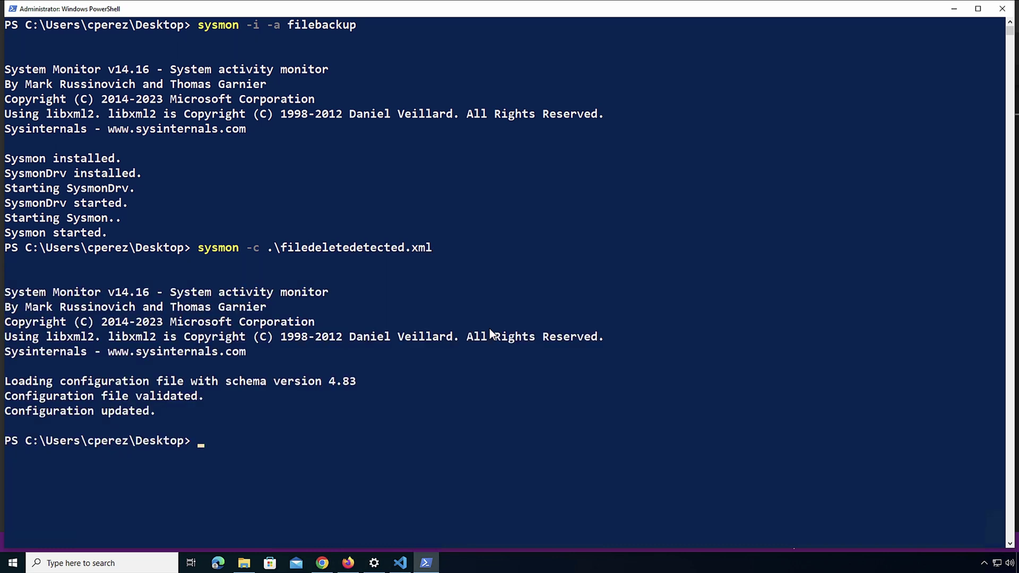
Display the active Sysmon configuration with sysmon -c and list the files in the Desktop folder
{"action": "type", "text": "sysmon -c"}
{"action": "key", "text": "Return"}
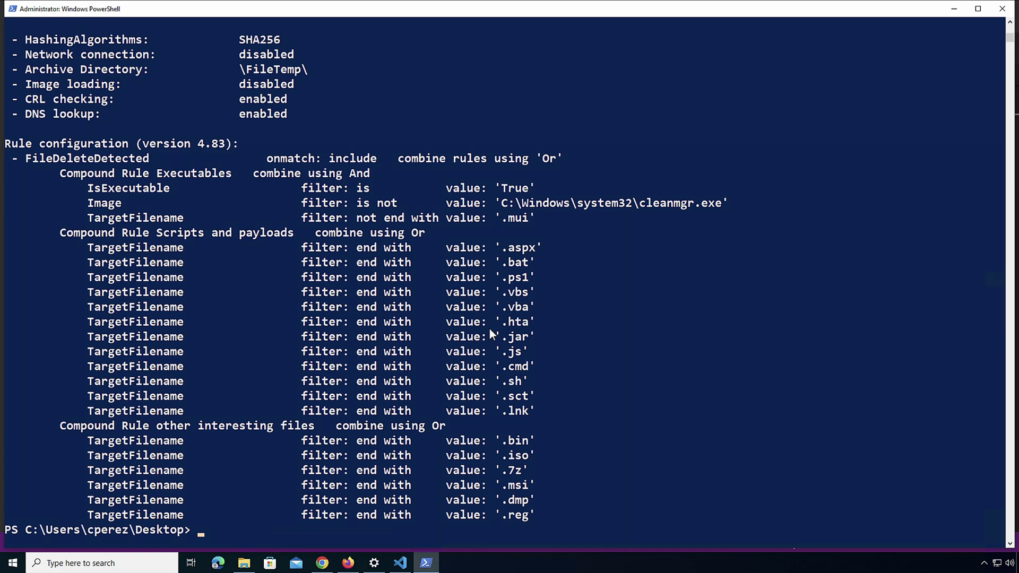
{"action": "type", "text": "ls"}
{"action": "key", "text": "Return"}
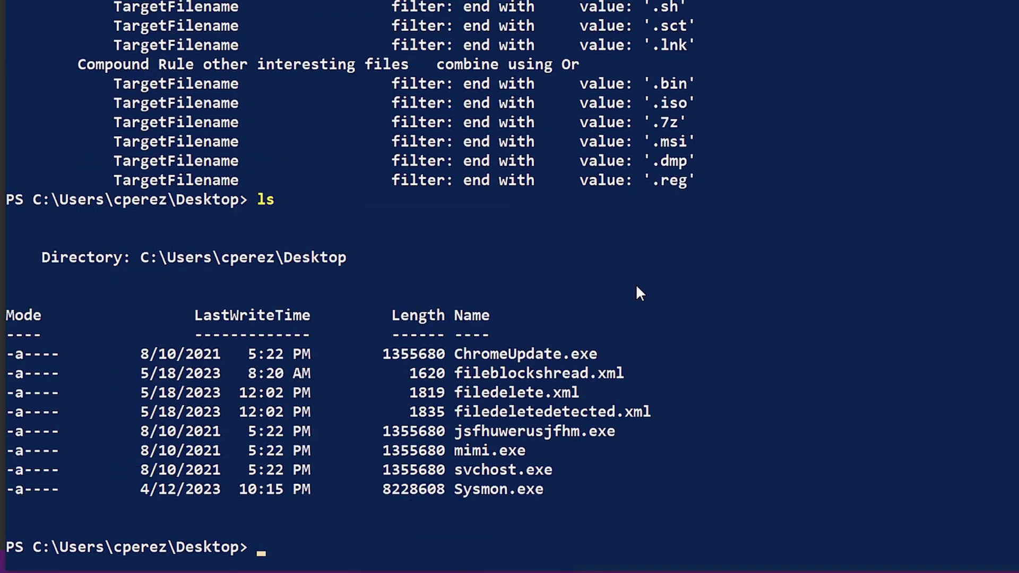
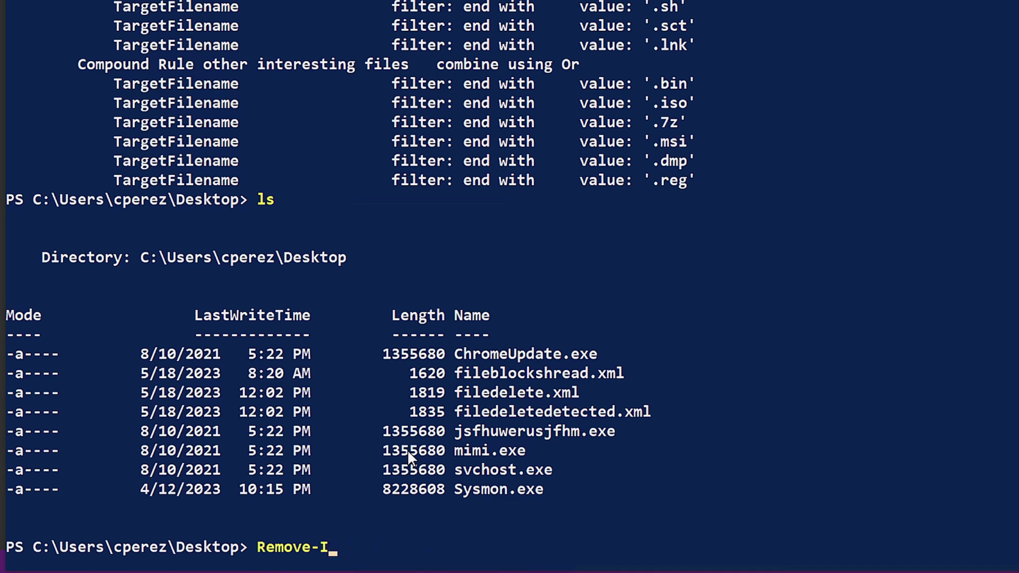
Delete mimi.exe from the Desktop folder with Remove-Item
{"action": "type", "text": "tem .\\"}
{"action": "type", "text": "mi"}
{"action": "key", "text": "Tab"}
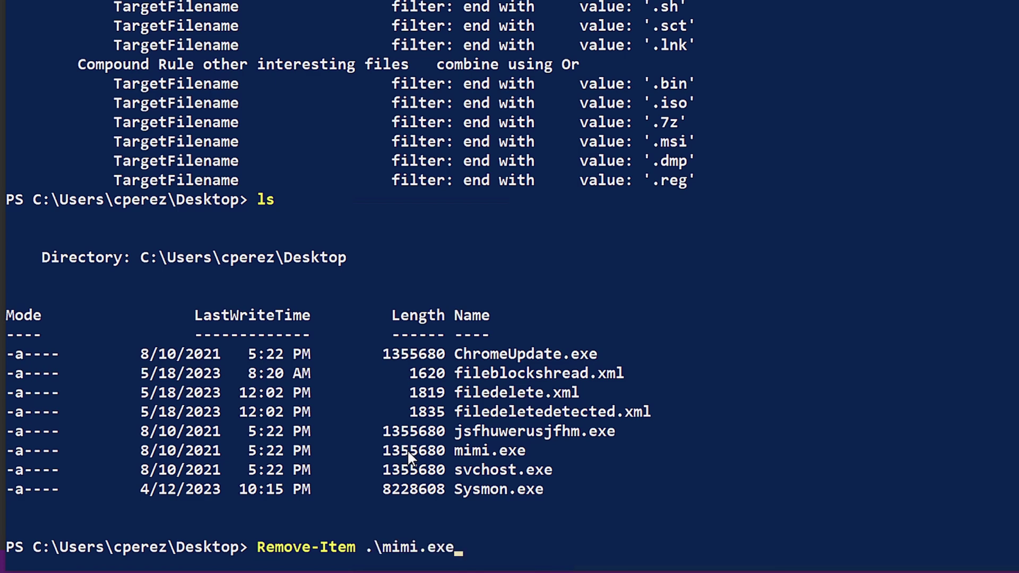
{"action": "key", "text": "Return"}
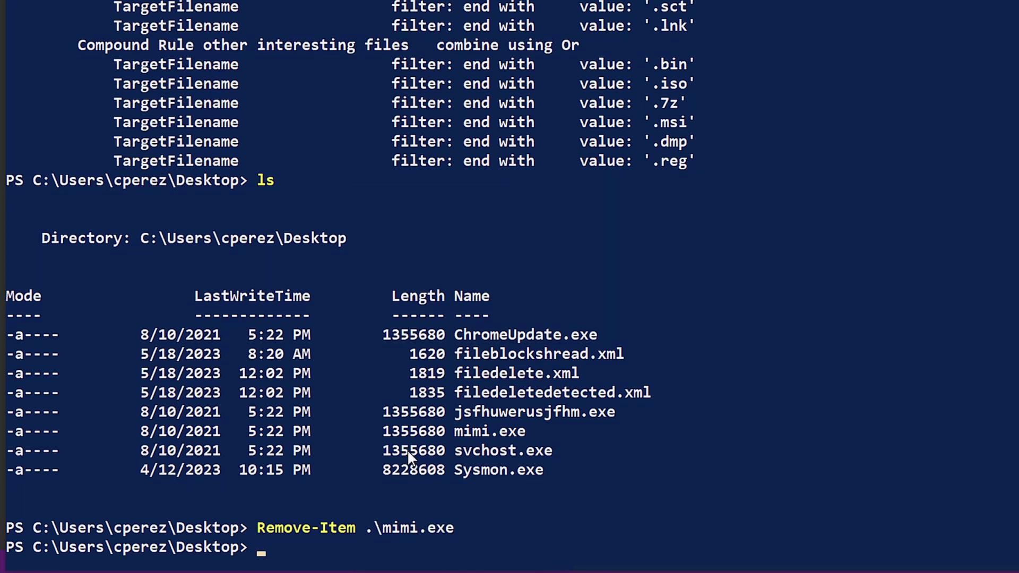
Query the logged Sysmon file deletion events with Get-SysmonFileDeleteEvent
{"action": "type", "text": "get-"}
{"action": "type", "text": "sys"}
{"action": "type", "text": "monfilede"}
{"action": "type", "text": "monfiledelete"}
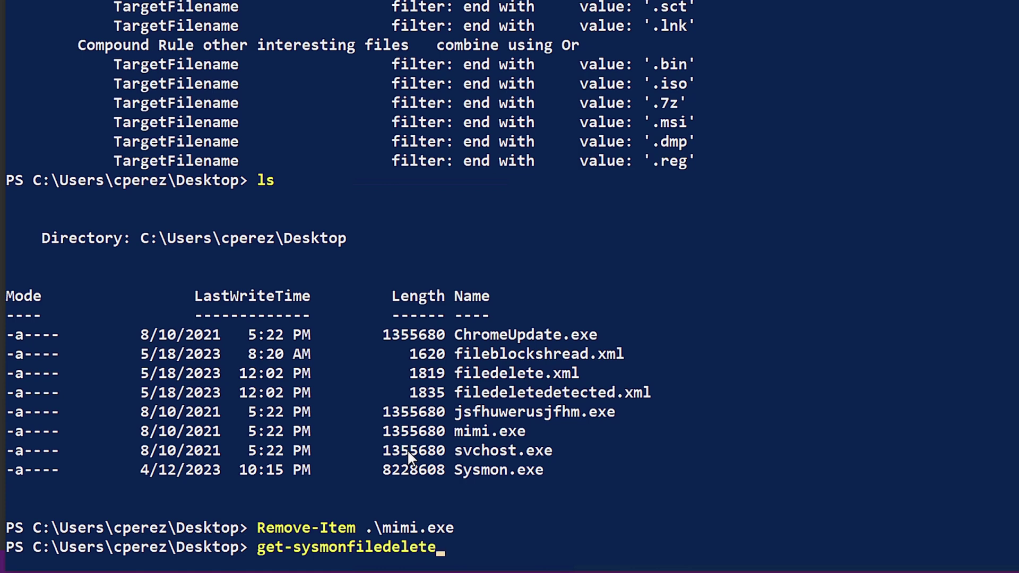
{"action": "key", "text": "Tab"}
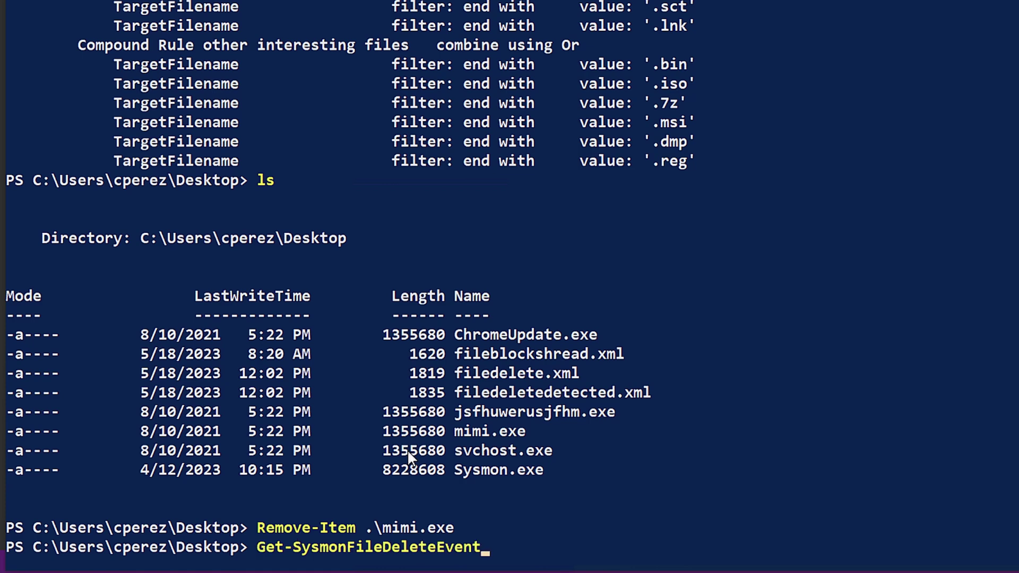
{"action": "key", "text": "Return"}
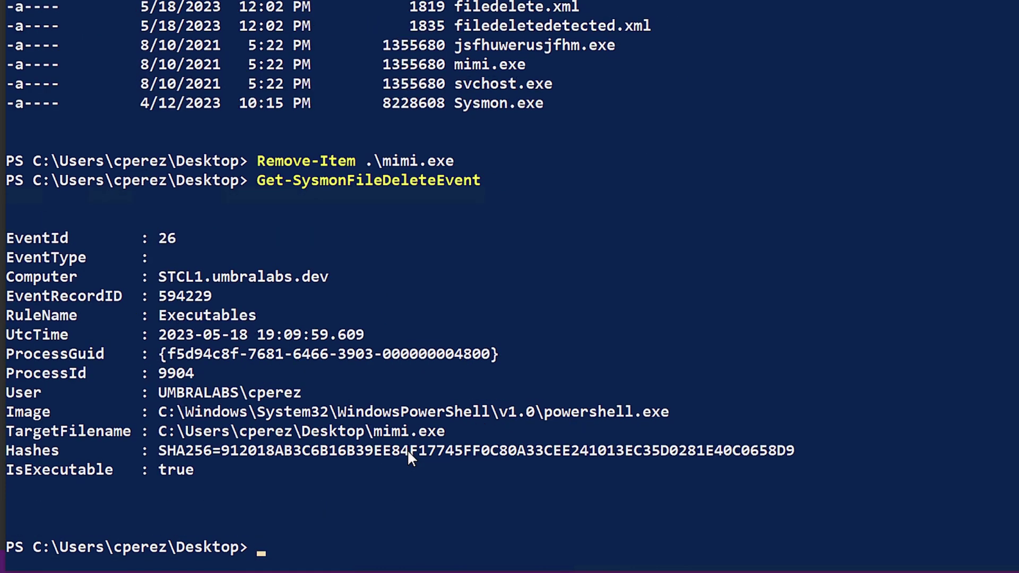
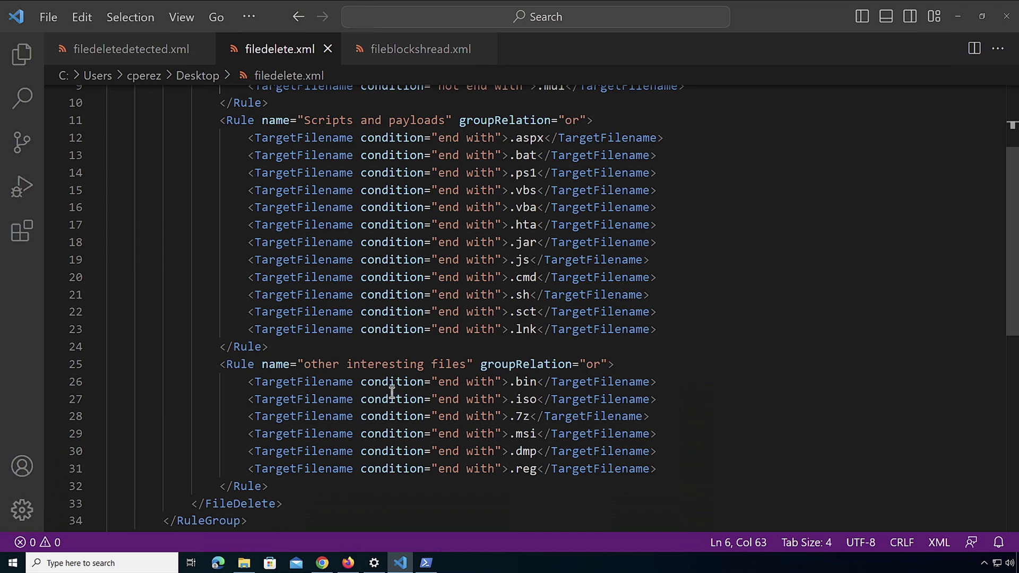
Examine the FileDelete include rules through the end of filedelete.xml and switch back to PowerShell
{"action": "left_click", "coordinate": [390, 399]}
{"action": "left_click", "coordinate": [500, 501]}
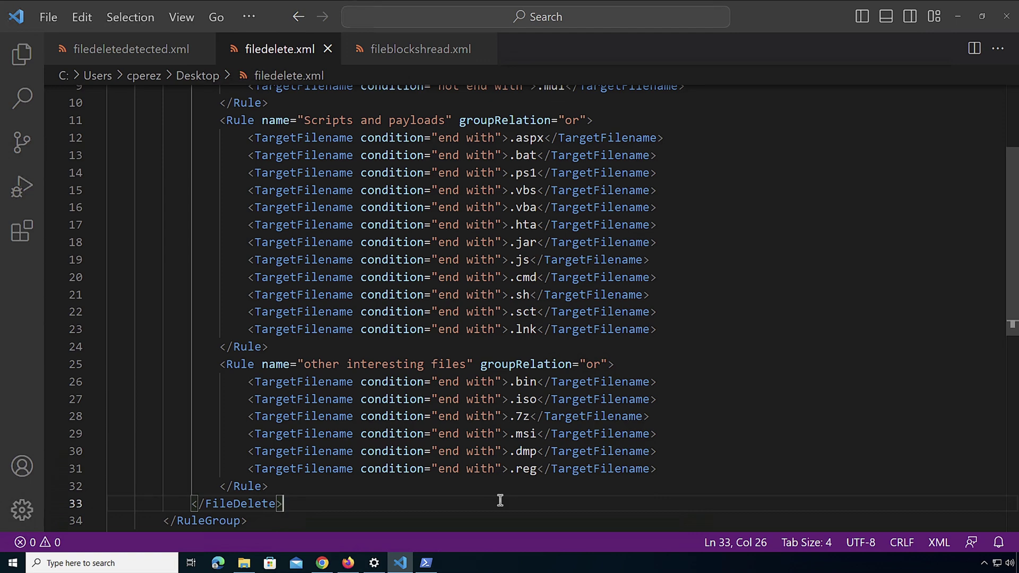
{"action": "scroll", "coordinate": [500, 500], "scroll_direction": "up", "scroll_amount": 2}
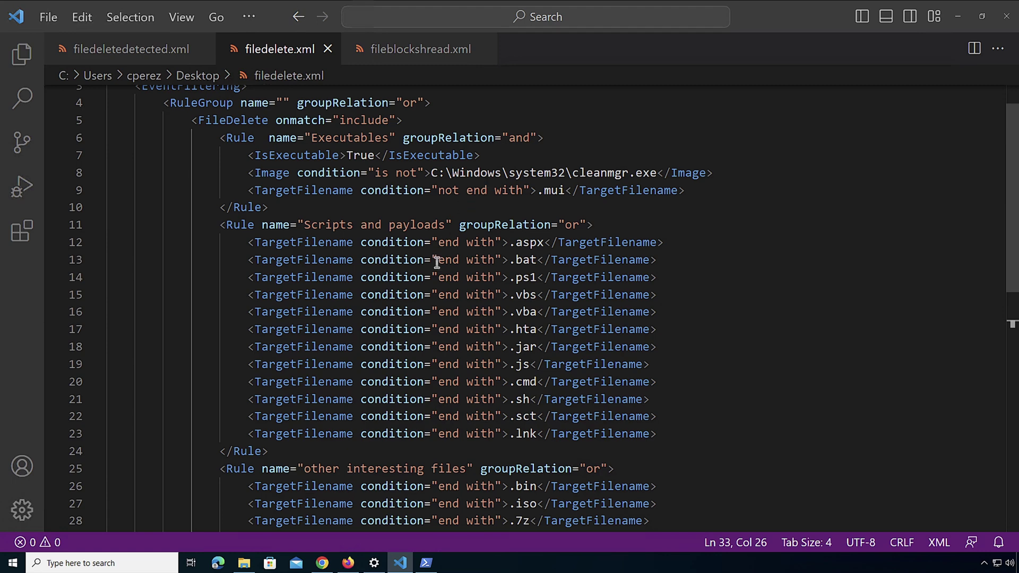
{"action": "scroll", "coordinate": [433, 258], "scroll_direction": "down", "scroll_amount": 4}
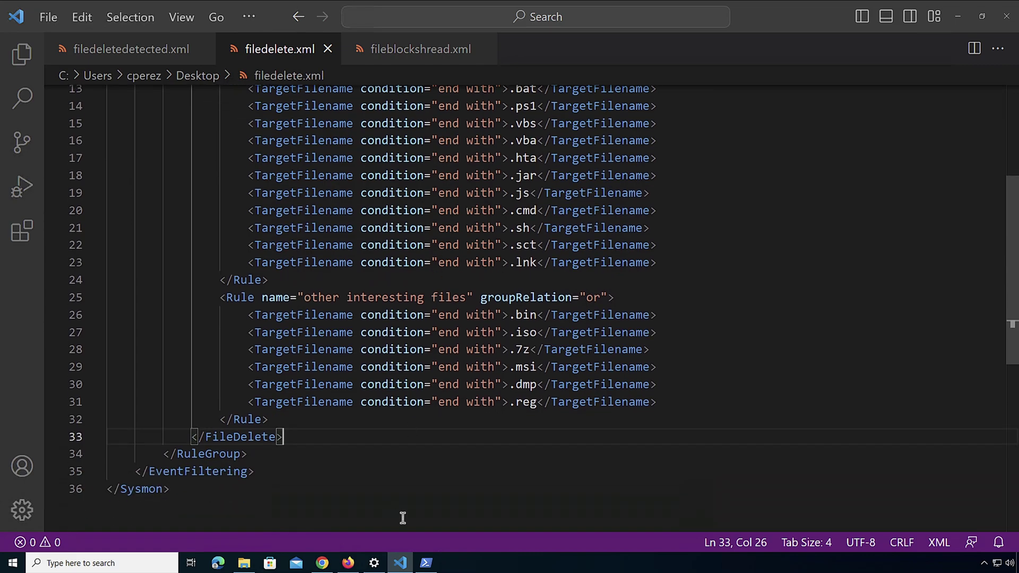
{"action": "left_click", "coordinate": [426, 562]}
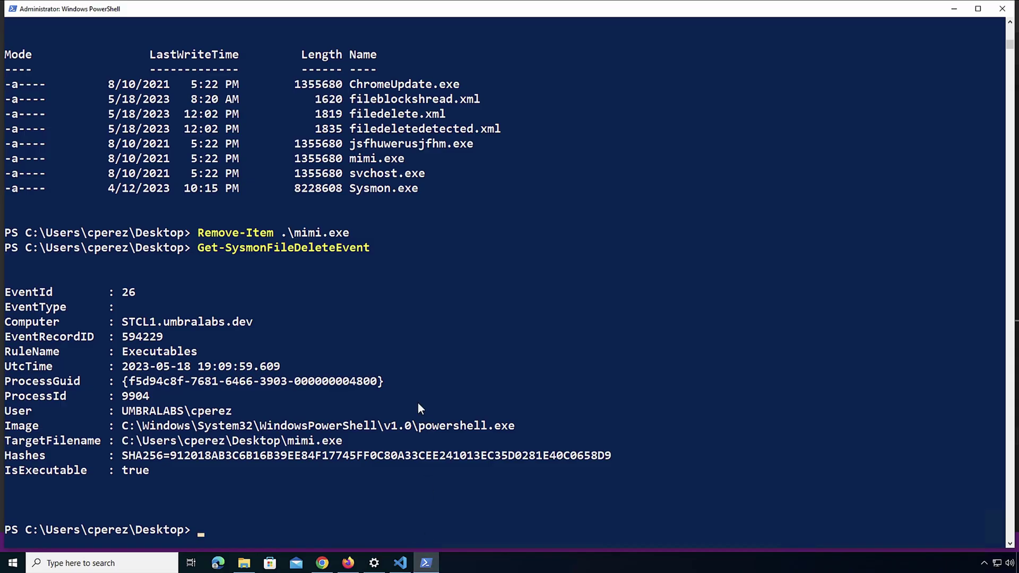
{"action": "type", "text": "sysmon -"}
{"action": "key", "text": "BackSpace"}
{"action": "key", "text": "BackSpace"}
{"action": "key", "text": "BackSpace"}
{"action": "key", "text": "BackSpace"}
{"action": "key", "text": "BackSpace"}
{"action": "key", "text": "BackSpace"}
{"action": "key", "text": "BackSpace"}
{"action": "key", "text": "BackSpace"}
{"action": "left_click", "coordinate": [187, 359]}
{"action": "key", "text": "Up"}
{"action": "key", "text": "Up"}
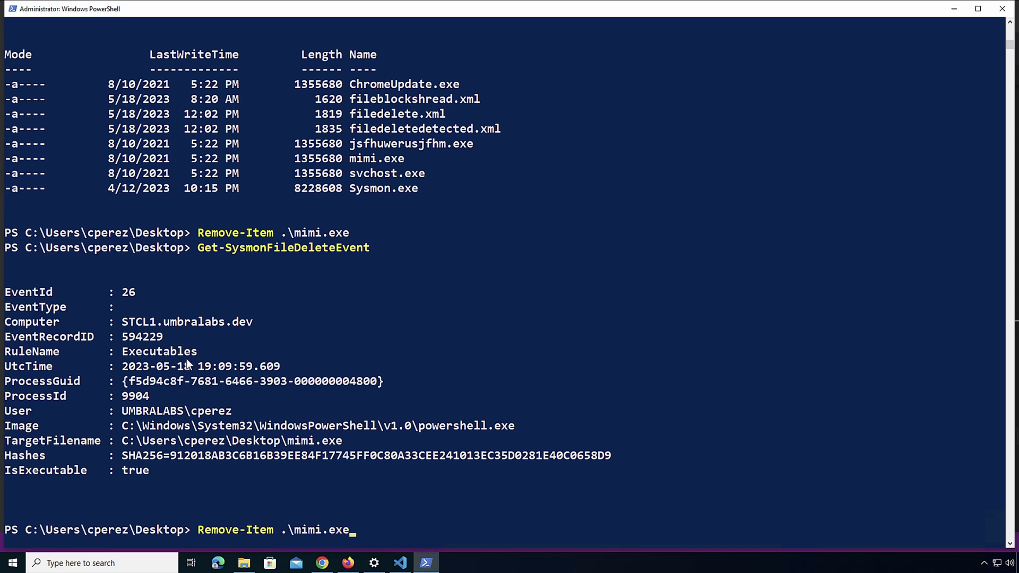
{"action": "key", "text": "Up"}
{"action": "key", "text": "Down"}
{"action": "key", "text": "Down"}
{"action": "key", "text": "Down"}
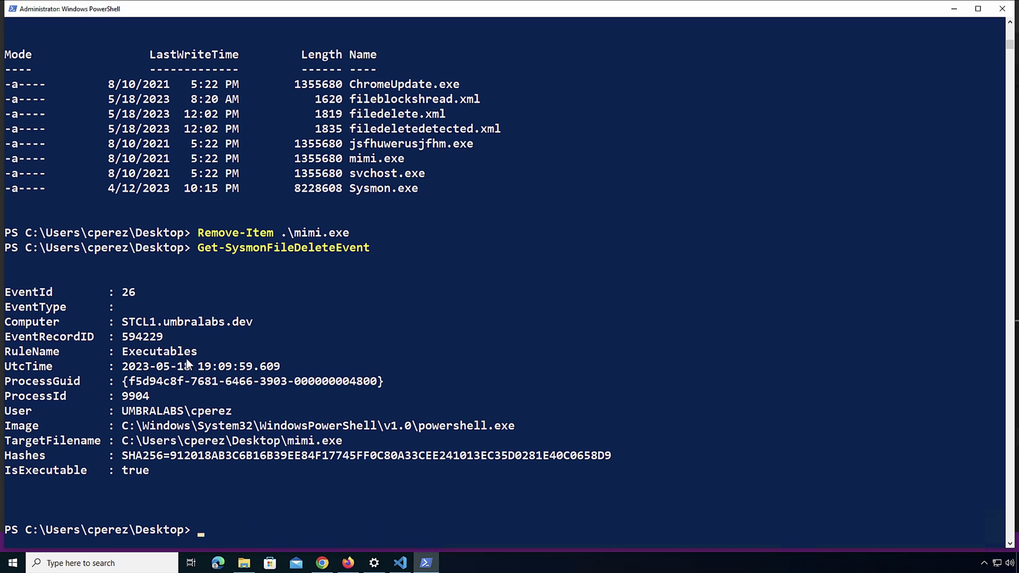
Run Get-SysmonFileDeleteEvent again and review the rule names, images and target filenames of the recorded deletions
{"action": "key", "text": "Up"}
{"action": "key", "text": "Return"}
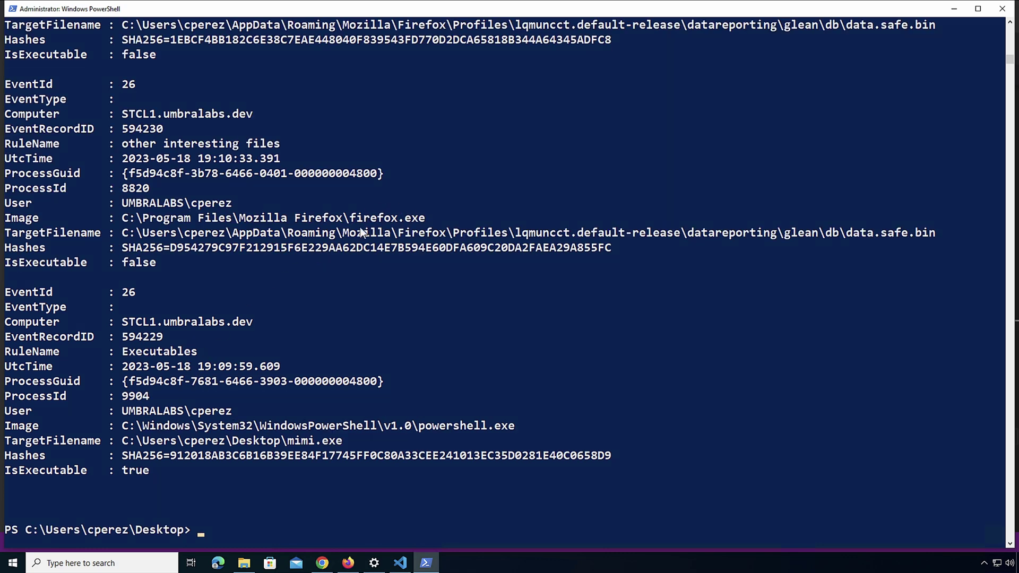
{"action": "scroll", "coordinate": [376, 248], "scroll_direction": "up", "scroll_amount": 3}
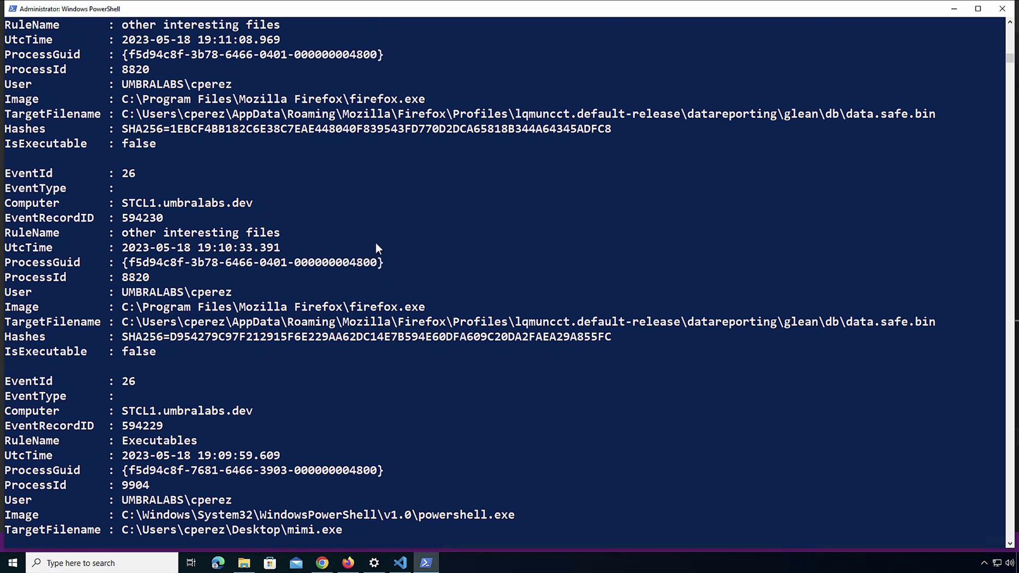
{"action": "scroll", "coordinate": [377, 248], "scroll_direction": "up", "scroll_amount": 3}
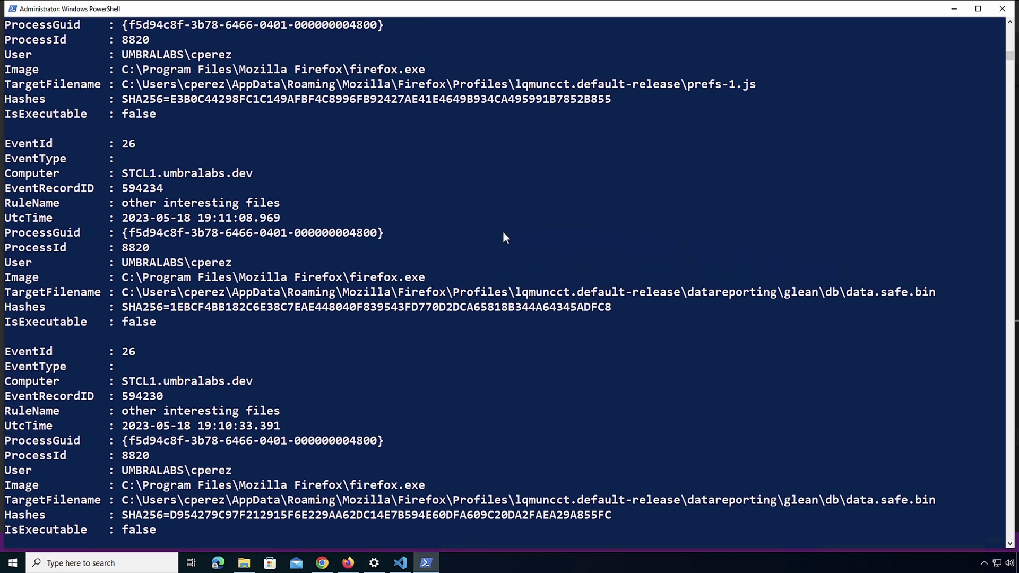
{"action": "scroll", "coordinate": [504, 237], "scroll_direction": "up", "scroll_amount": 2}
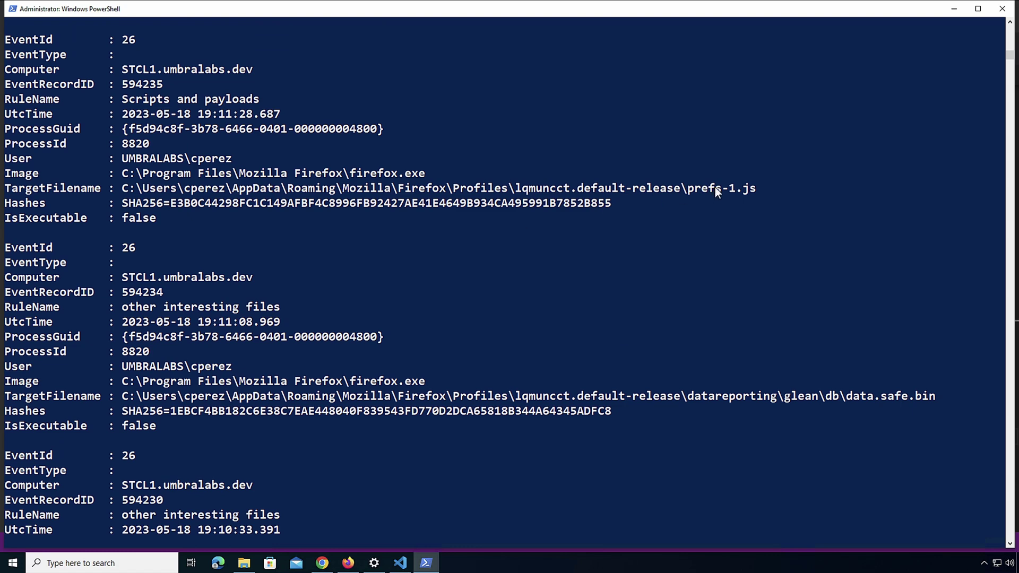
{"action": "scroll", "coordinate": [369, 252], "scroll_direction": "up", "scroll_amount": 3}
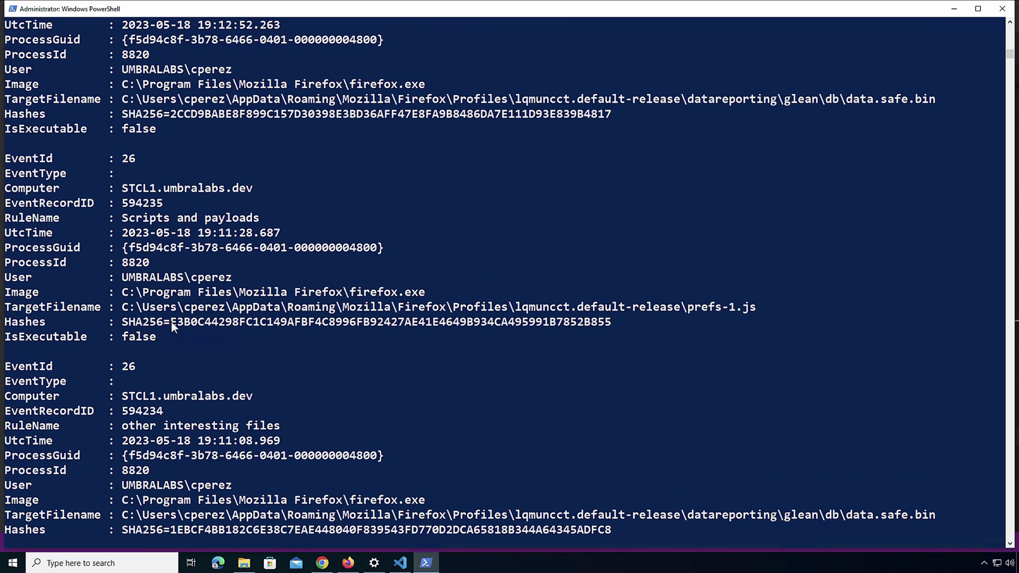
Review the Firefox deletions of data.safe.bin and prefs-1.js in the newest logged Sysmon events
{"action": "scroll", "coordinate": [423, 321], "scroll_direction": "up", "scroll_amount": 4}
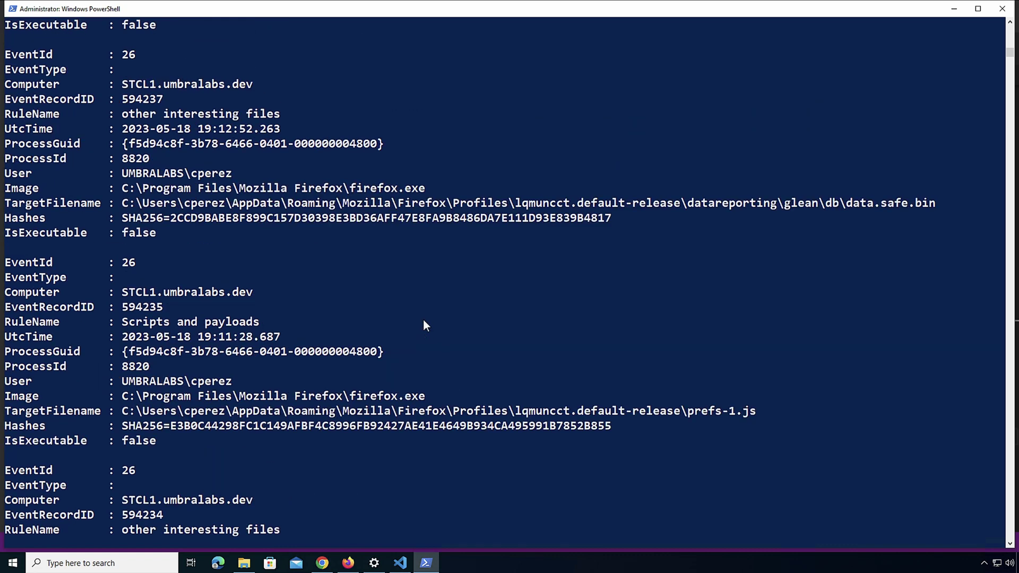
{"action": "scroll", "coordinate": [425, 324], "scroll_direction": "up", "scroll_amount": 4}
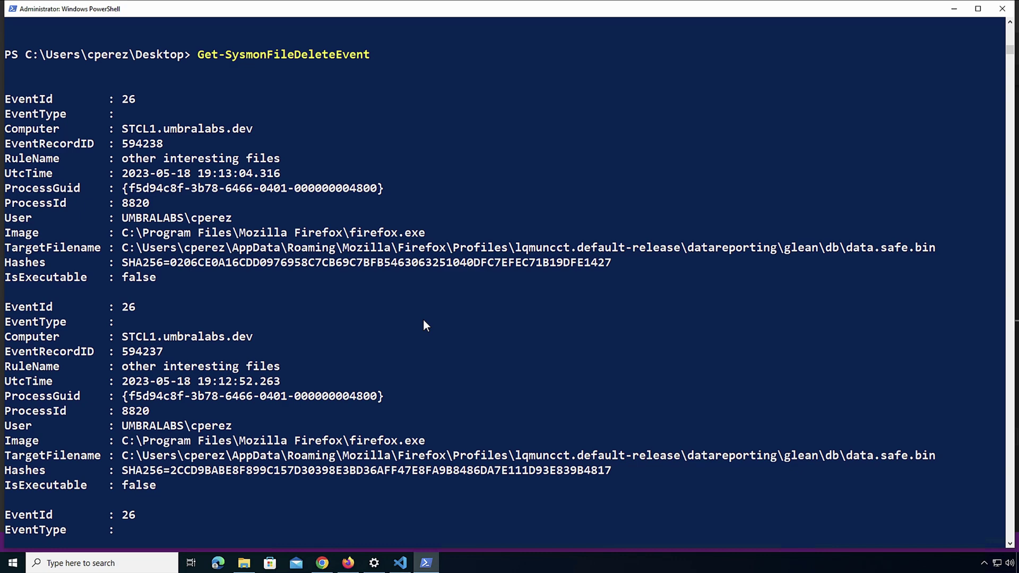
{"action": "scroll", "coordinate": [424, 325], "scroll_direction": "down", "scroll_amount": 4}
{"action": "scroll", "coordinate": [424, 325], "scroll_direction": "down", "scroll_amount": 3}
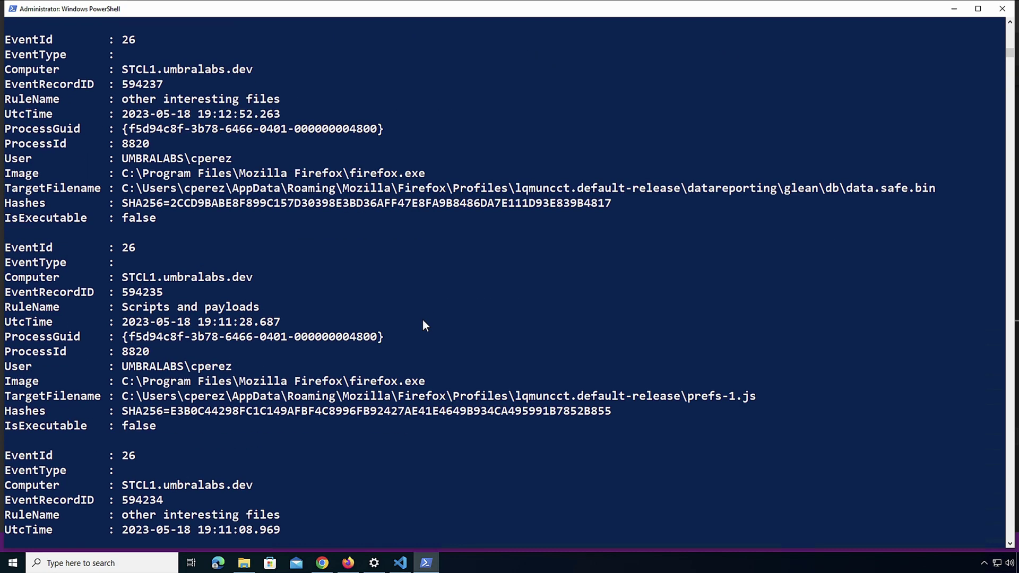
{"action": "key", "text": "Up"}
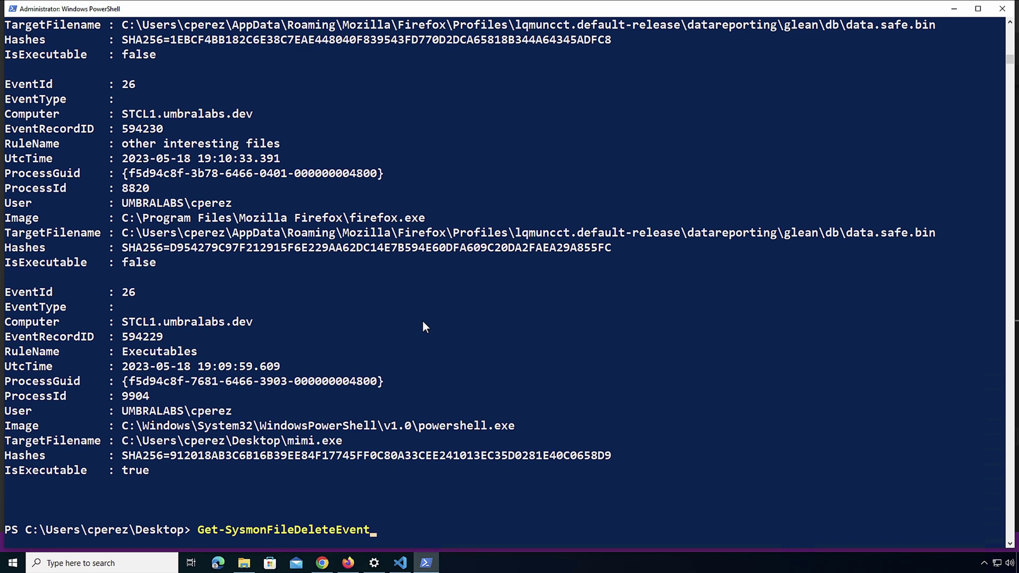
{"action": "key", "text": "BackSpace"}
{"action": "key", "text": "BackSpace"}
{"action": "key", "text": "BackSpace"}
{"action": "key", "text": "BackSpace"}
{"action": "key", "text": "BackSpace"}
{"action": "key", "text": "BackSpace"}
{"action": "key", "text": "BackSpace"}
{"action": "key", "text": "BackSpace"}
{"action": "key", "text": "BackSpace"}
{"action": "key", "text": "BackSpace"}
{"action": "key", "text": "BackSpace"}
{"action": "key", "text": "BackSpace"}
{"action": "key", "text": "BackSpace"}
{"action": "key", "text": "BackSpace"}
{"action": "key", "text": "BackSpace"}
{"action": "key", "text": "BackSpace"}
{"action": "key", "text": "BackSpace"}
{"action": "key", "text": "BackSpace"}
{"action": "key", "text": "BackSpace"}
{"action": "key", "text": "BackSpace"}
{"action": "key", "text": "BackSpace"}
{"action": "key", "text": "BackSpace"}
{"action": "key", "text": "BackSpace"}
{"action": "key", "text": "BackSpace"}
{"action": "key", "text": "BackSpace"}
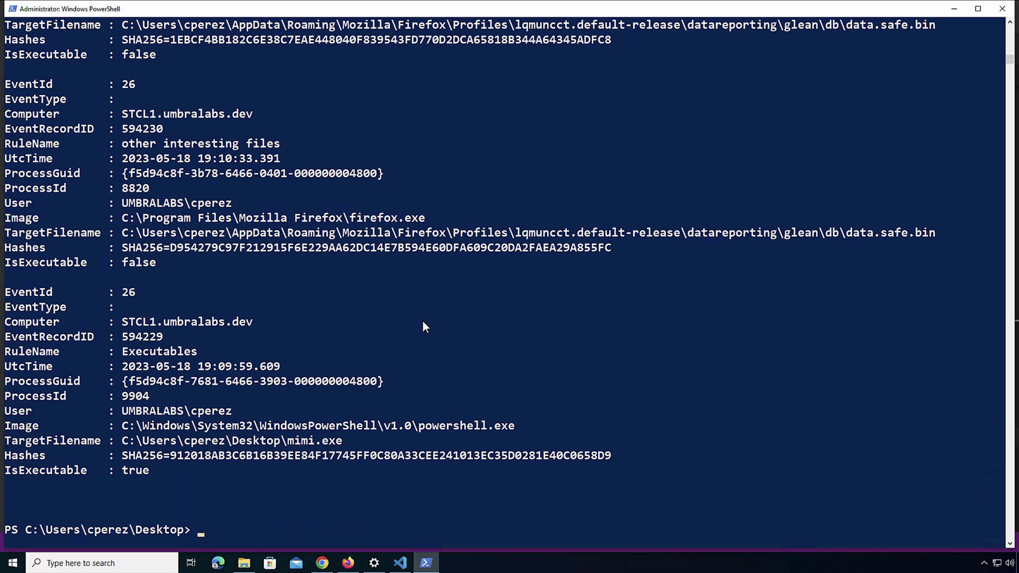
Reset the Sysmon configuration to its defaults with sysmon -c --
{"action": "type", "text": "sysmon -c --"}
{"action": "key", "text": "Return"}
{"action": "type", "text": "sy"}
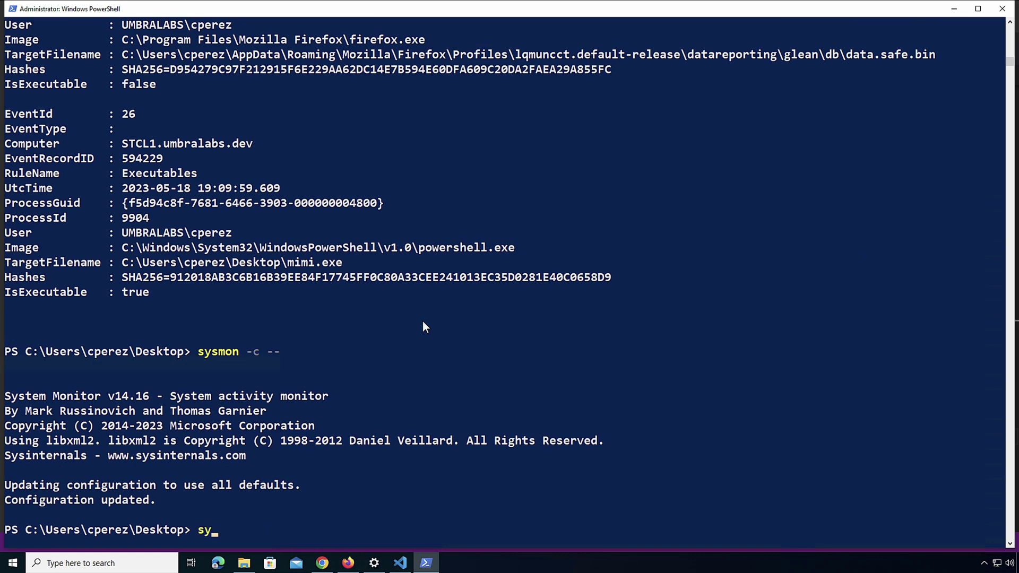
{"action": "type", "text": "smon -c .\\file"}
{"action": "key", "text": "Tab"}
{"action": "key", "text": "Tab"}
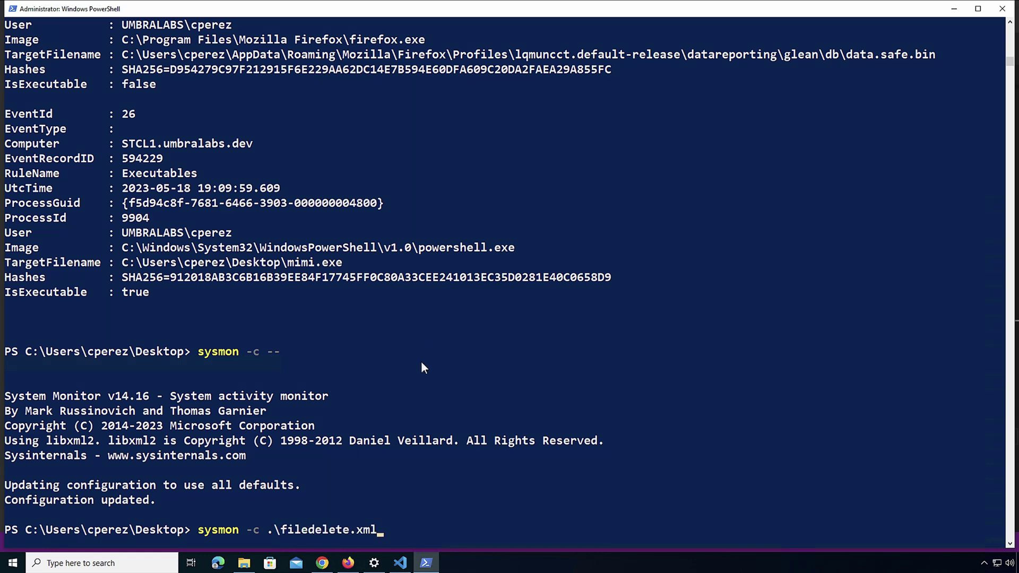
Switch to Visual Studio Code and change the ArchiveDirectory value in filedelete.xml to FileBackup
{"action": "left_click", "coordinate": [401, 562]}
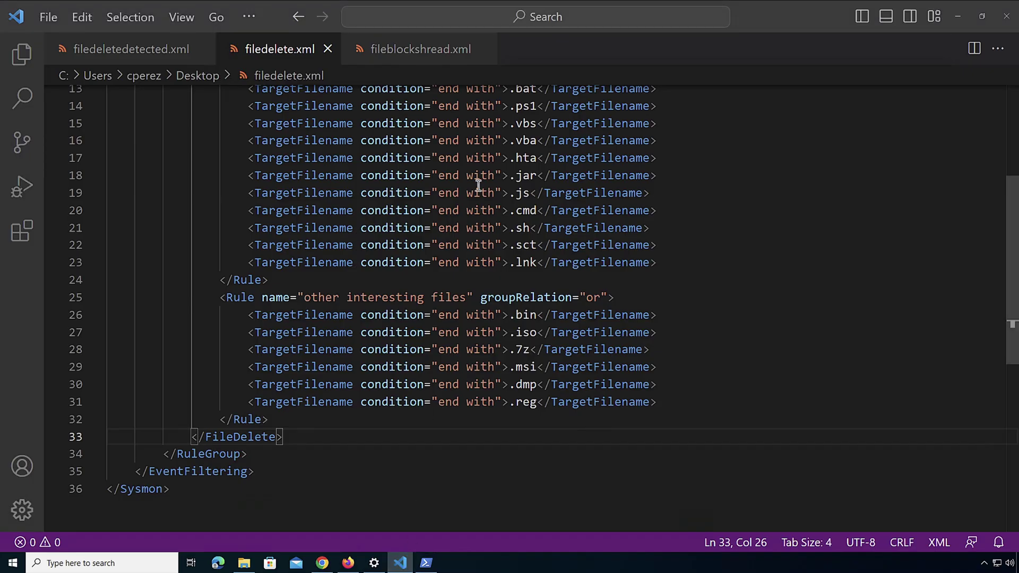
{"action": "scroll", "coordinate": [475, 179], "scroll_direction": "up", "scroll_amount": 3}
{"action": "scroll", "coordinate": [474, 179], "scroll_direction": "up", "scroll_amount": 2}
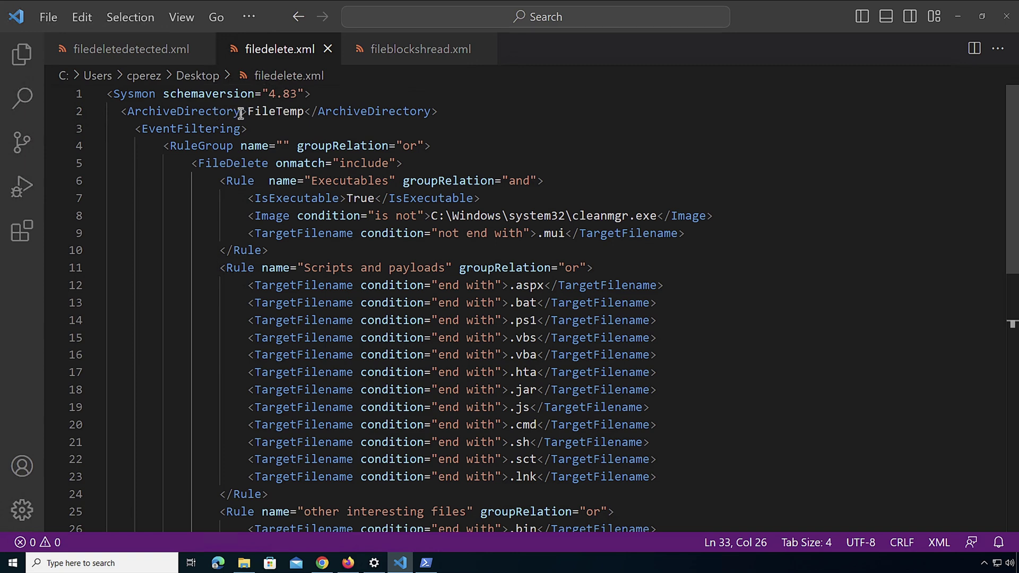
{"action": "double_click", "coordinate": [270, 109]}
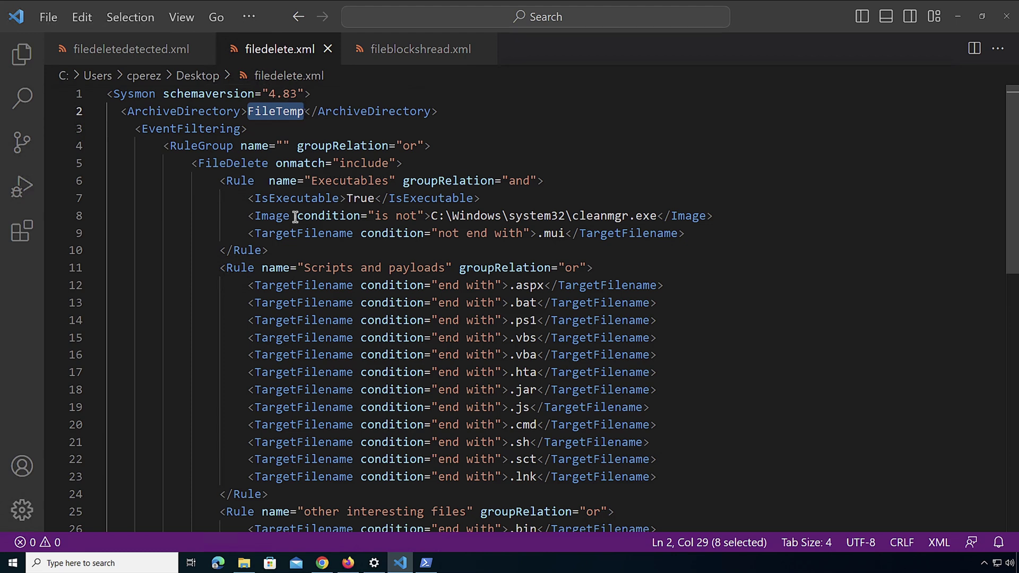
{"action": "type", "text": "FileBac"}
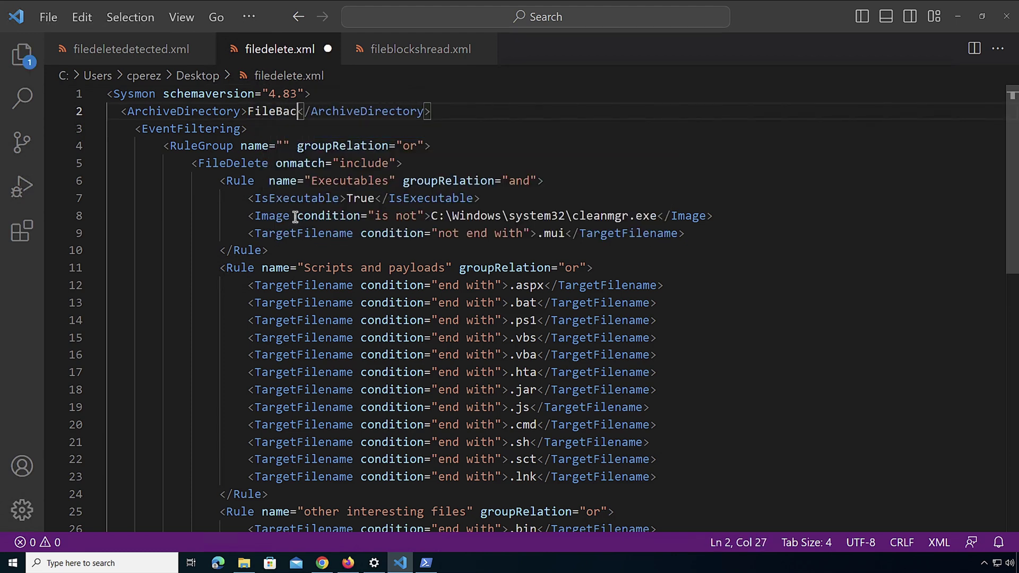
{"action": "type", "text": "kup"}
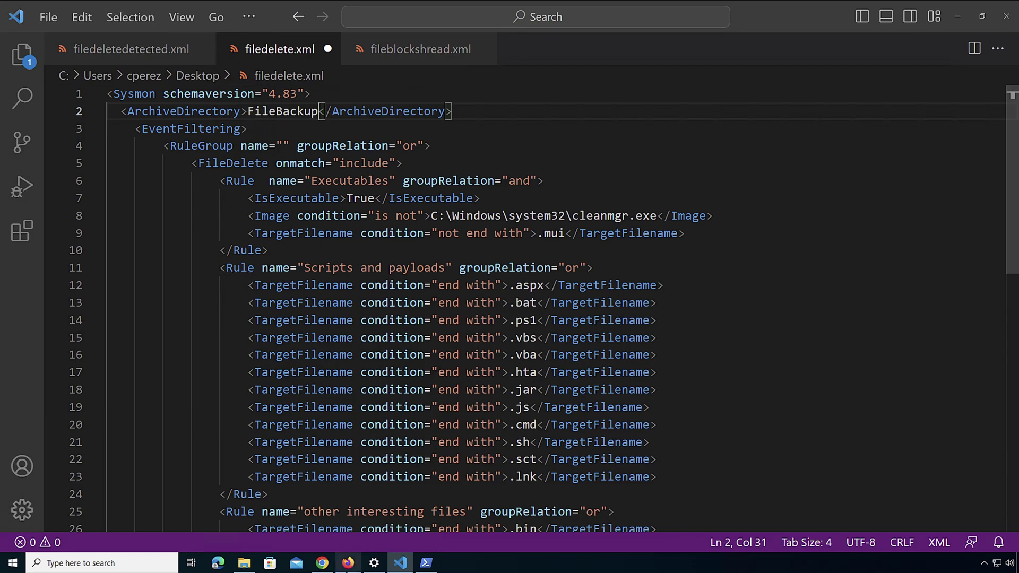
Copy the folder name filebackup from the earlier sysmon -i command in PowerShell, paste it as the ArchiveDirectory value in filedelete.xml, and save
{"action": "left_click", "coordinate": [426, 563]}
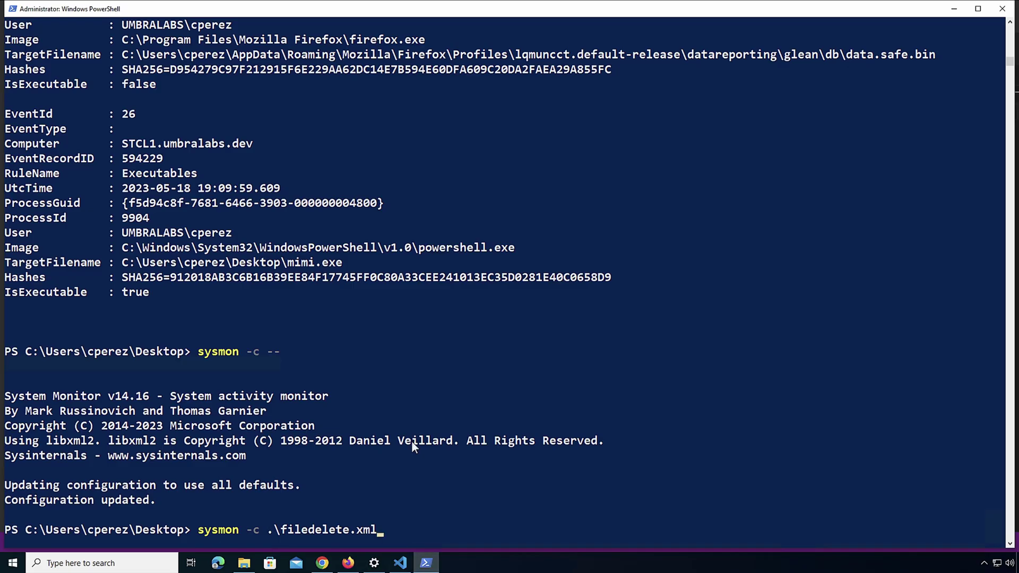
{"action": "key", "text": "Up"}
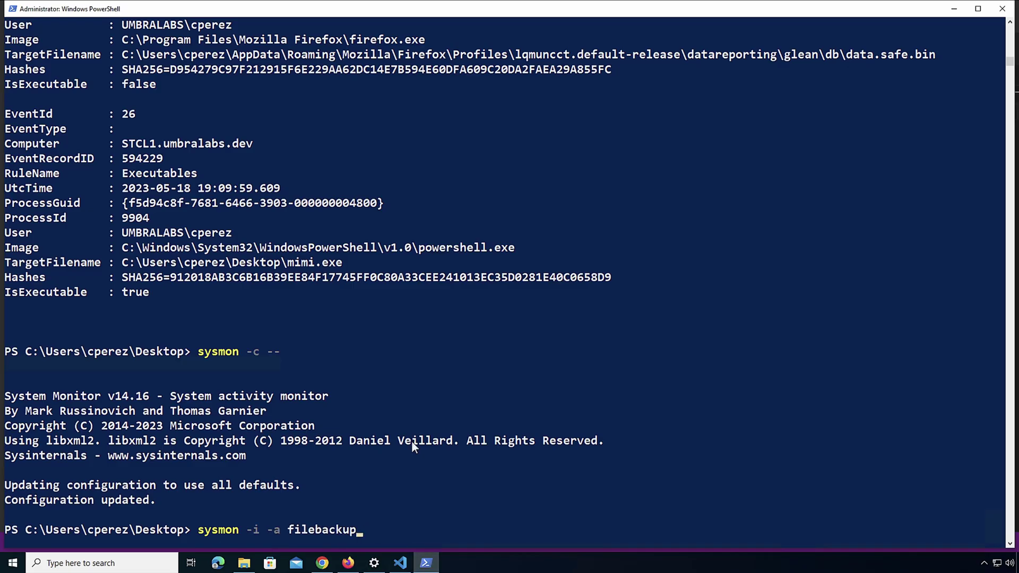
{"action": "double_click", "coordinate": [316, 532]}
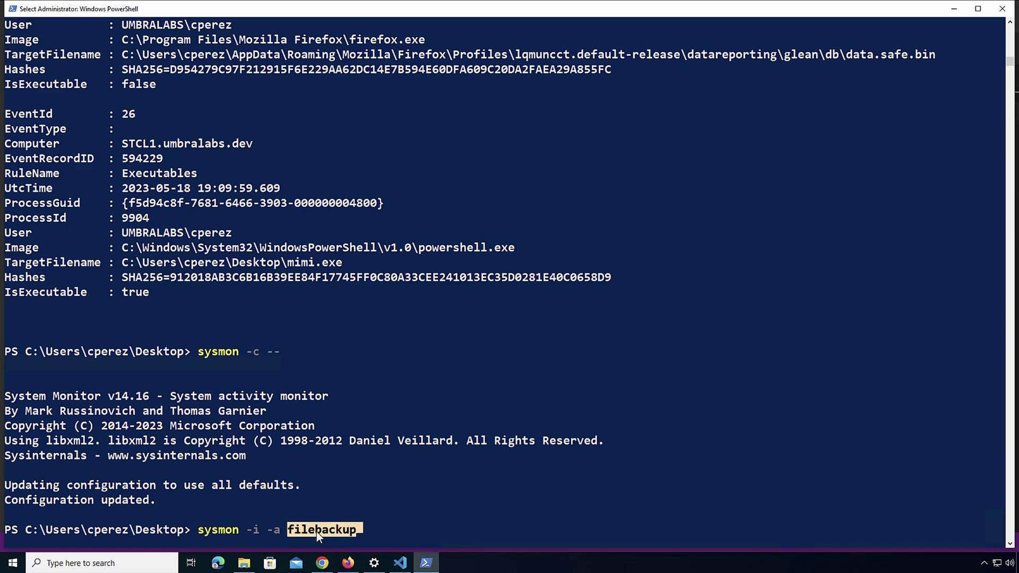
{"action": "right_click", "coordinate": [316, 532]}
{"action": "left_click", "coordinate": [401, 562]}
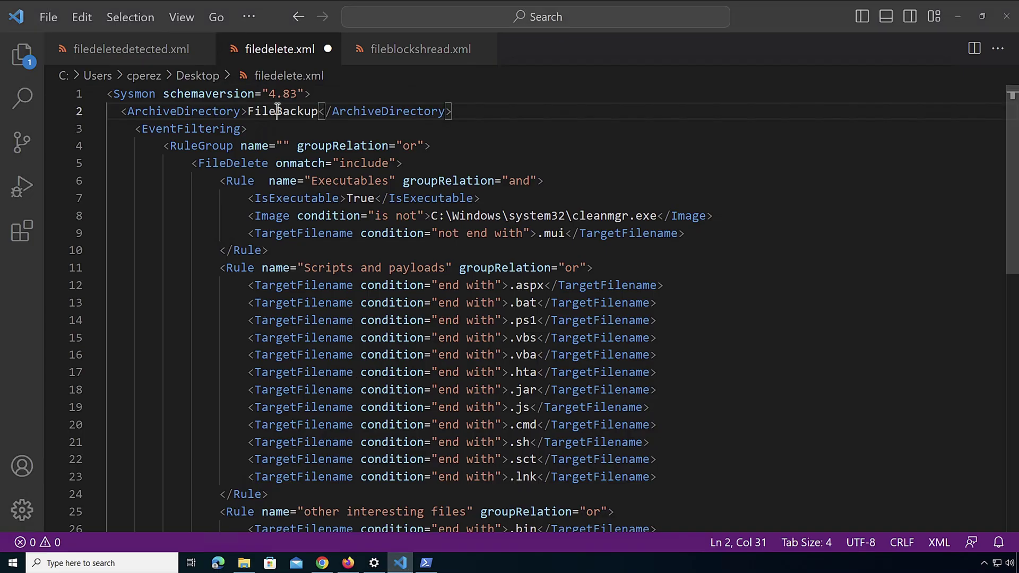
{"action": "double_click", "coordinate": [277, 109]}
{"action": "key", "text": "ctrl+v"}
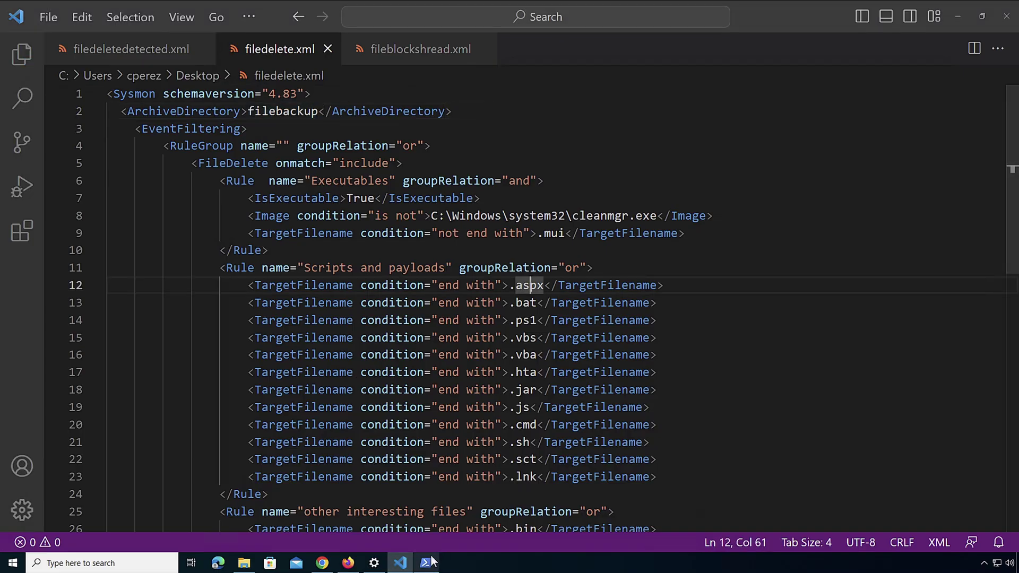
Switch to PowerShell and try to run the recalled sysmon -i -a filebackup command
{"action": "left_click", "coordinate": [426, 563]}
{"action": "key", "text": "Return"}
Load the configuration with sysmon -c .\filedelete.xml and display the active Sysmon configuration with sysmon -c
{"action": "type", "text": "sysmon -c .\\fil"}
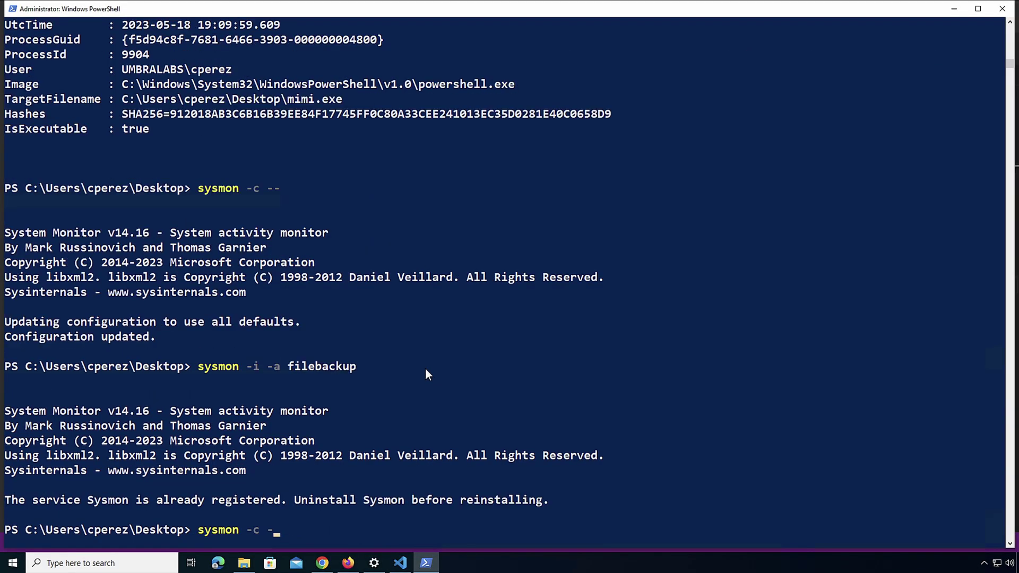
{"action": "type", "text": "e"}
{"action": "key", "text": "Tab"}
{"action": "key", "text": "Tab"}
{"action": "key", "text": "Tab"}
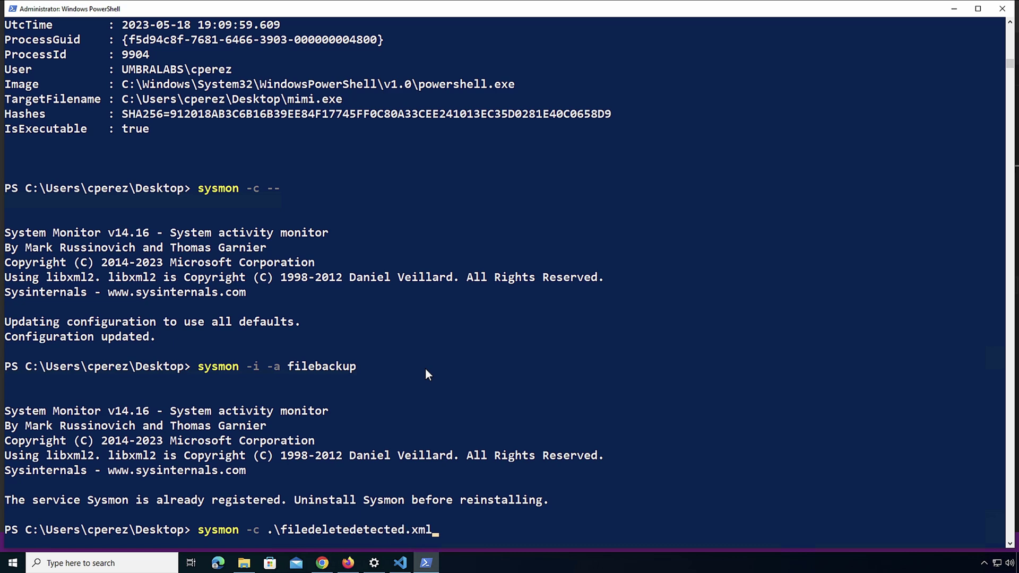
{"action": "key", "text": "Tab"}
{"action": "key", "text": "Tab"}
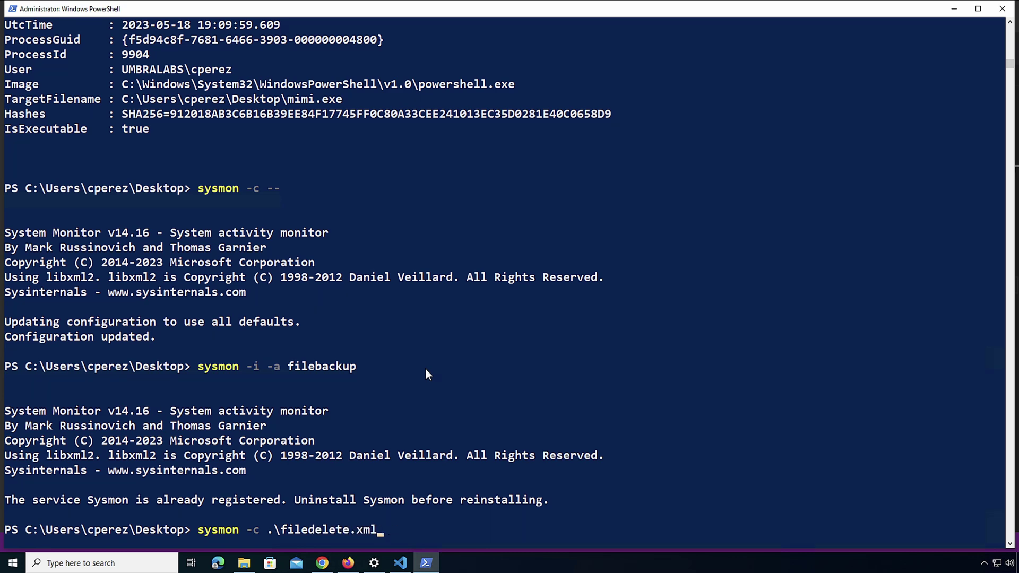
{"action": "key", "text": "Return"}
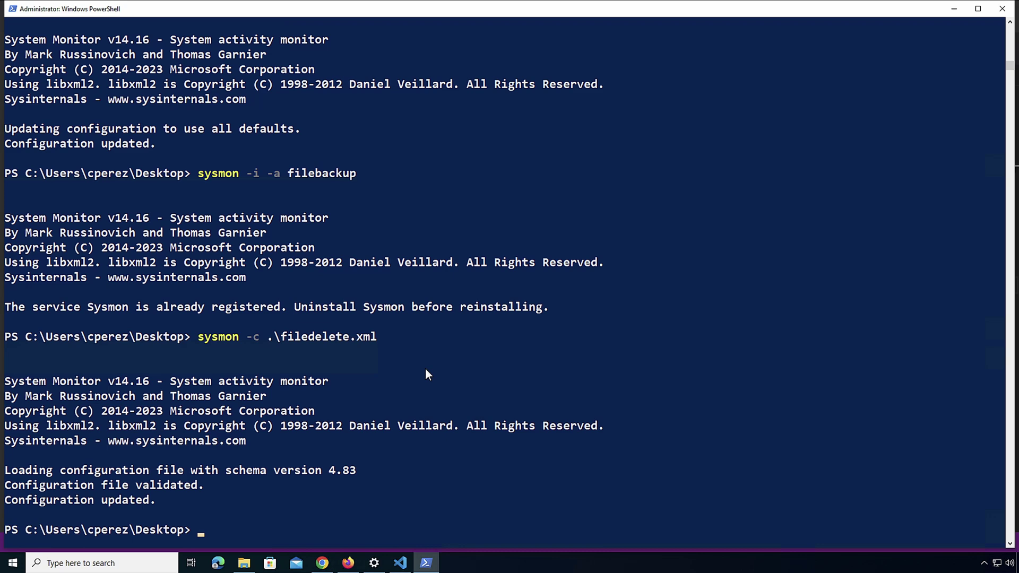
{"action": "type", "text": "sysmon -c"}
{"action": "key", "text": "Return"}
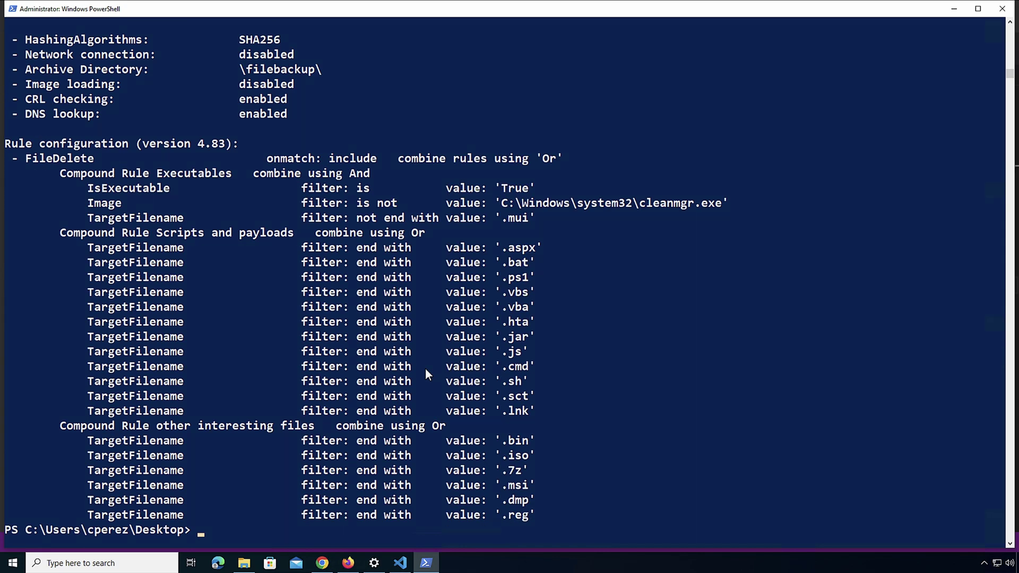
Delete svchost.exe from the Desktop folder with Remove-Item
{"action": "type", "text": "remove-ite"}
{"action": "key", "text": "Tab"}
{"action": "type", "text": ".\\svc"}
{"action": "key", "text": "Tab"}
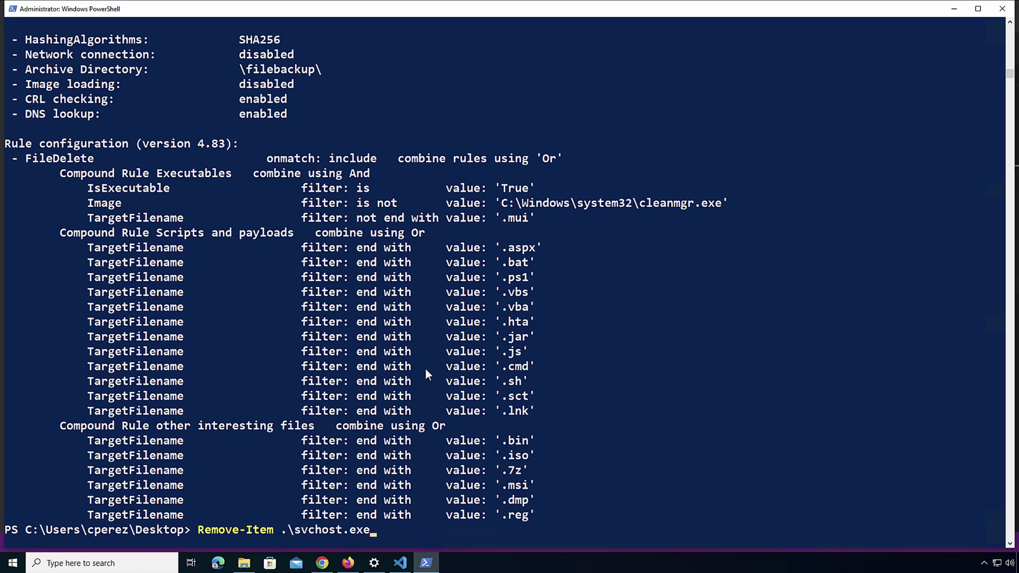
{"action": "key", "text": "Return"}
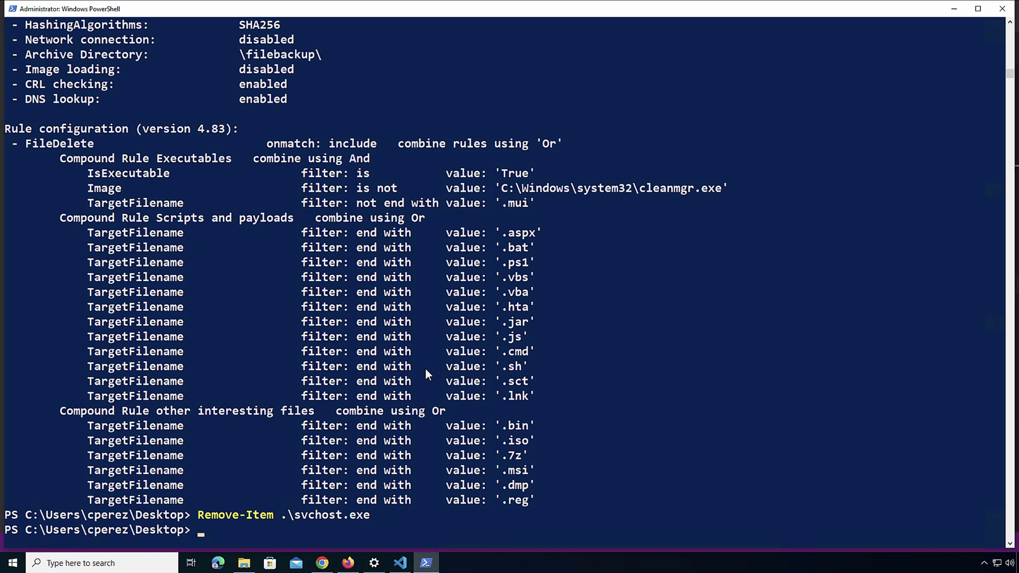
Query the Sysmon deletion log with Get-SysmonFileDeleteEvent following the removal of svchost.exe
{"action": "type", "text": "get-sysmonfiled"}
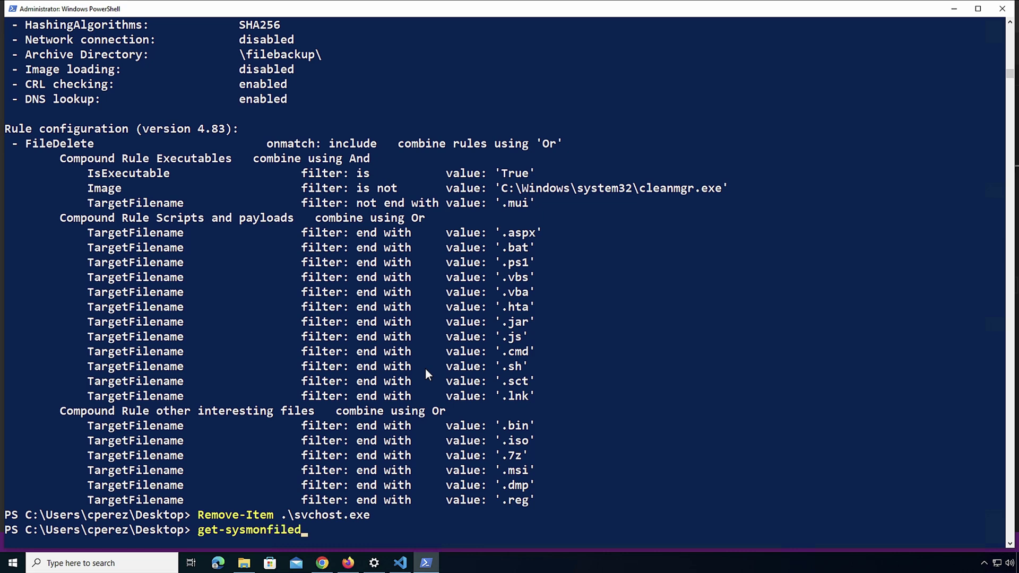
{"action": "key", "text": "Tab"}
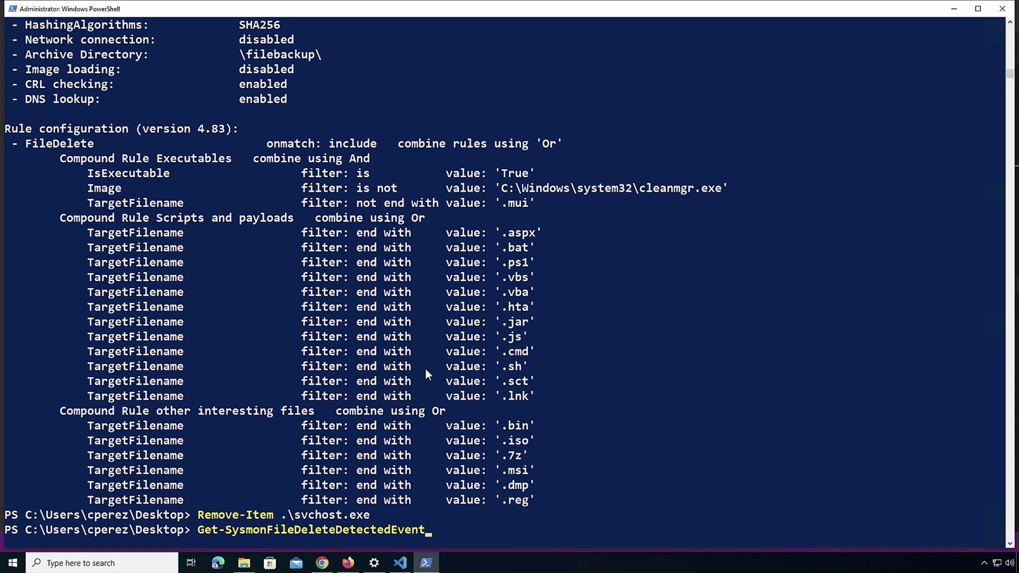
{"action": "key", "text": "Return"}
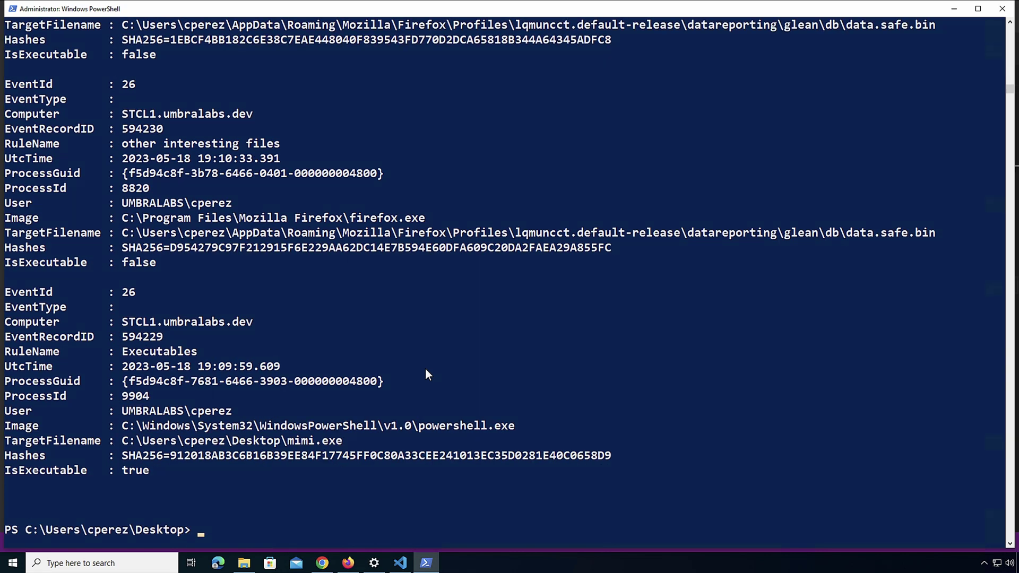
Edit the recalled query into Get-SysmonFileDeleteDetectedEvent and run it
{"action": "key", "text": "Up"}
{"action": "key", "text": "Up"}
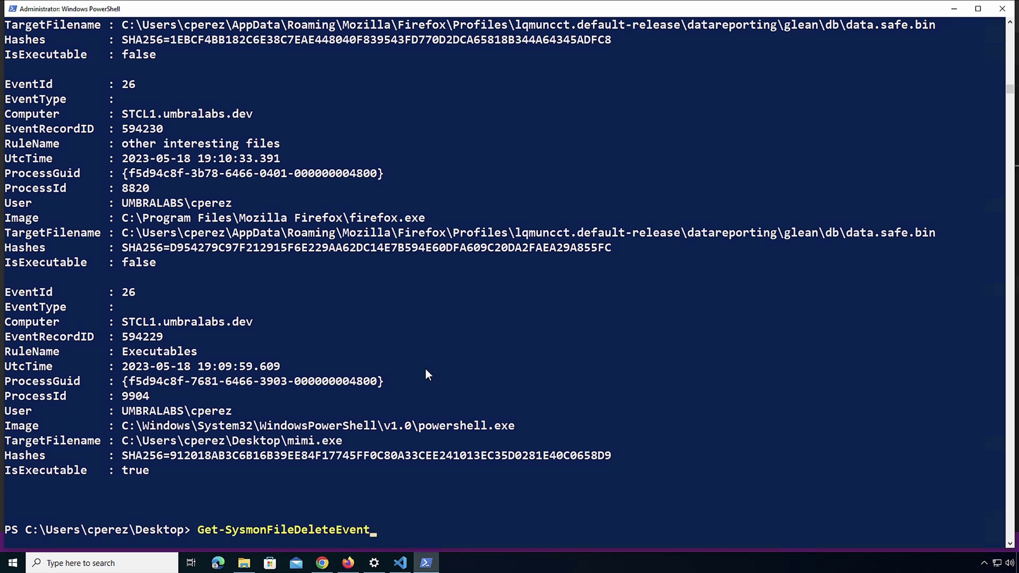
{"action": "key", "text": "BackSpace"}
{"action": "key", "text": "BackSpace"}
{"action": "key", "text": "BackSpace"}
{"action": "key", "text": "BackSpace"}
{"action": "key", "text": "BackSpace"}
{"action": "type", "text": "D"}
{"action": "key", "text": "Tab"}
{"action": "key", "text": "Return"}
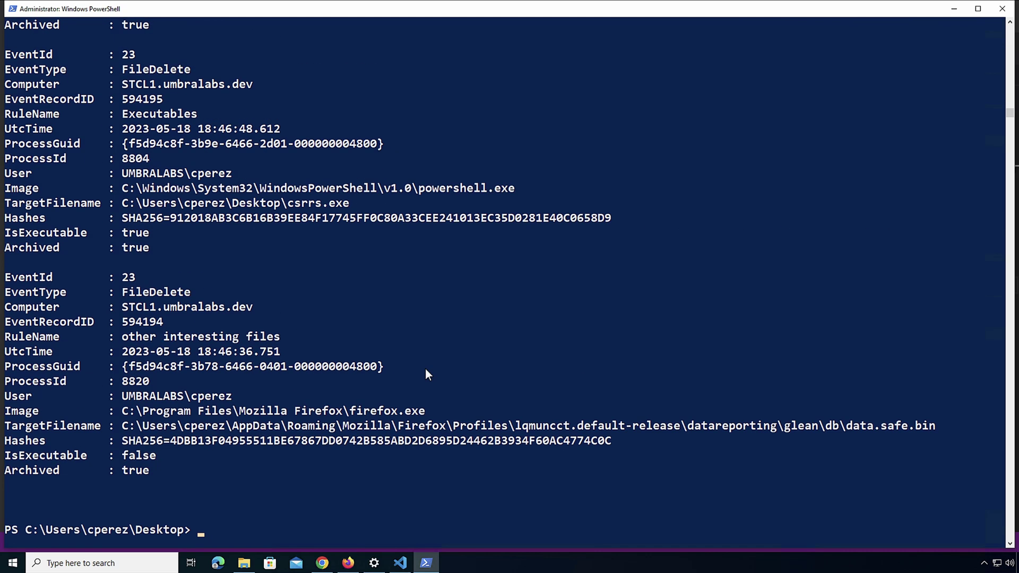
Select the SHA256 hash in the csrrs.exe deletion event and review the Archived fields of the other recorded deletions
{"action": "scroll", "coordinate": [362, 264], "scroll_direction": "up", "scroll_amount": 3}
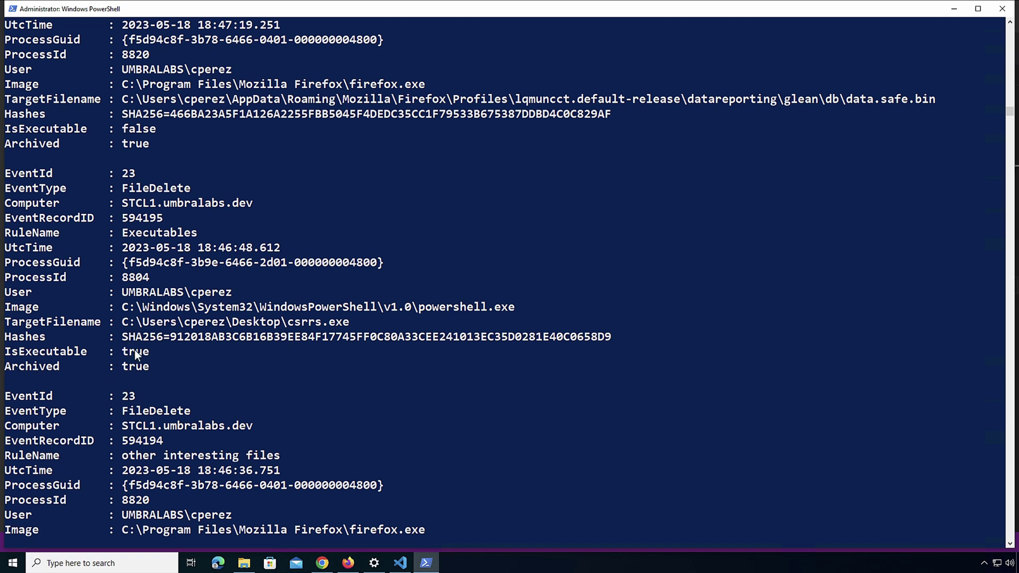
{"action": "left_click", "coordinate": [124, 336]}
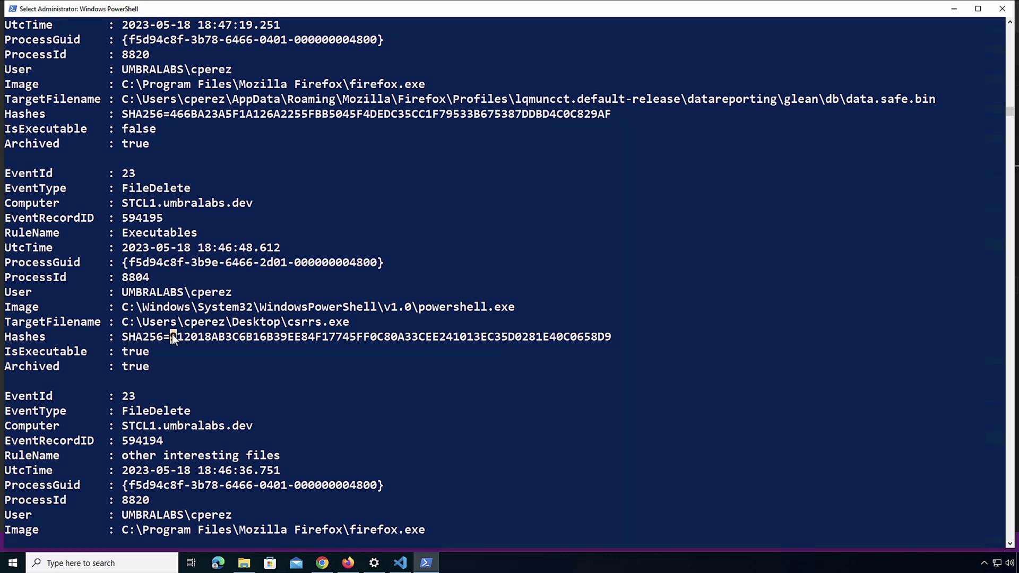
{"action": "left_click_drag", "start_coordinate": [172, 333], "coordinate": [568, 332]}
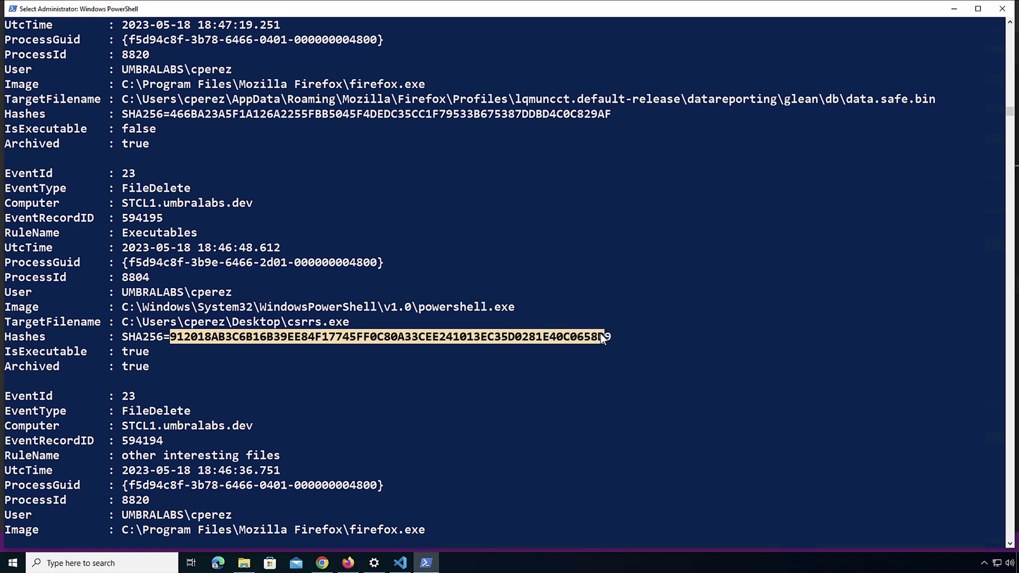
{"action": "scroll", "coordinate": [524, 409], "scroll_direction": "down", "scroll_amount": 2}
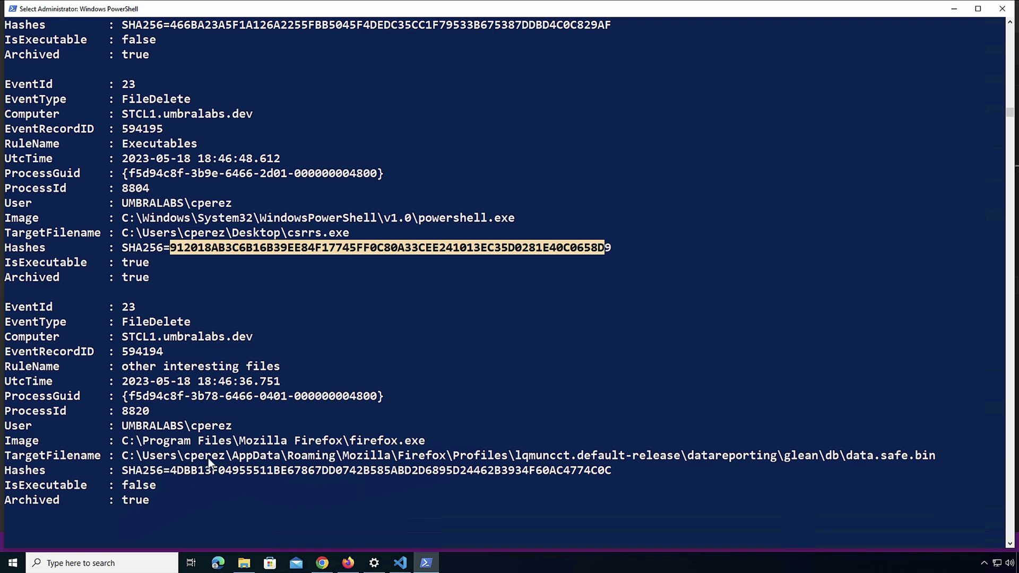
{"action": "scroll", "coordinate": [412, 413], "scroll_direction": "up", "scroll_amount": 8}
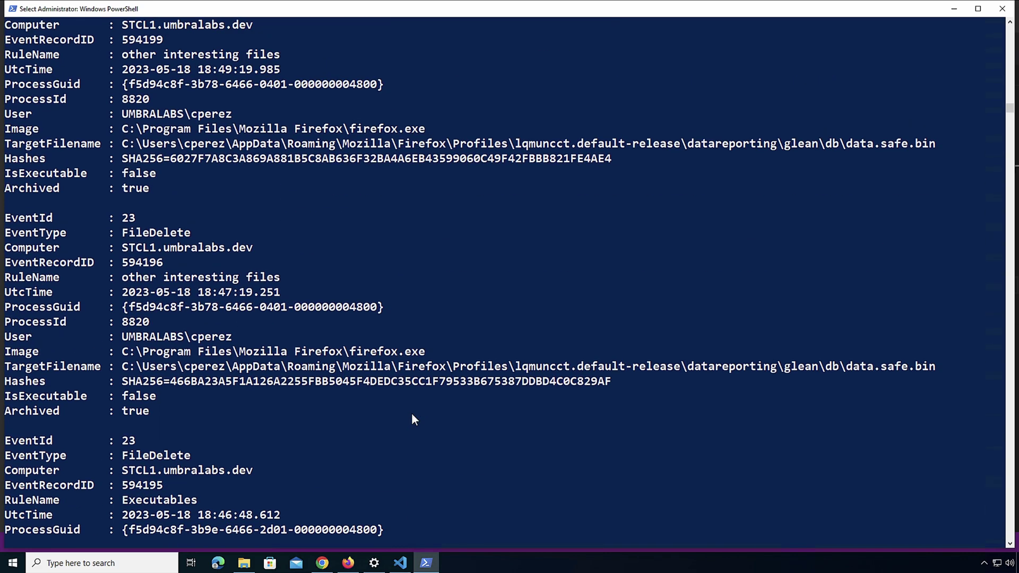
{"action": "scroll", "coordinate": [413, 416], "scroll_direction": "up", "scroll_amount": 7}
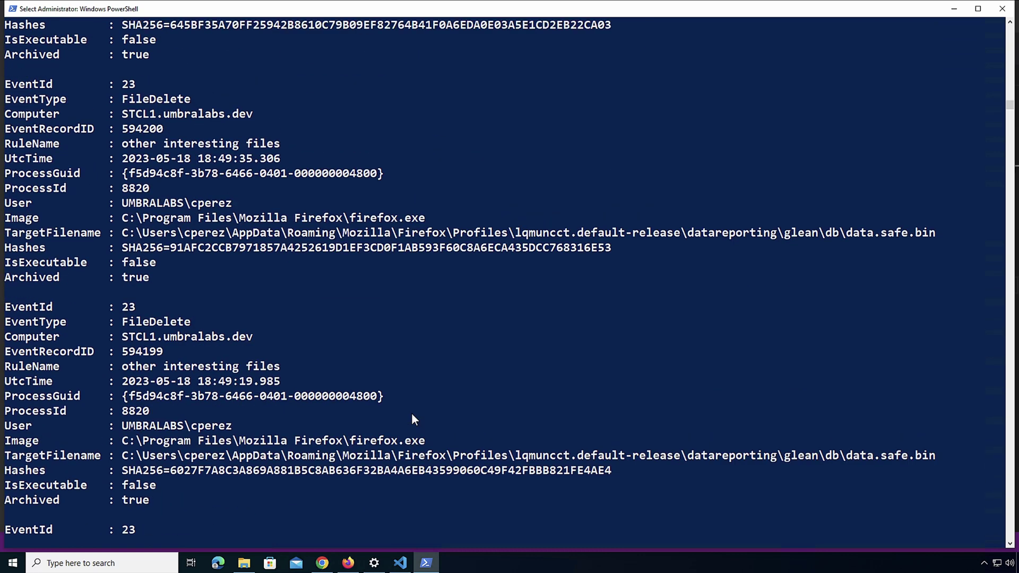
Review the Archived fields of the Firefox data.safe.bin deletions, return to the csrrs.exe event and clear the hash selection
{"action": "scroll", "coordinate": [414, 420], "scroll_direction": "up", "scroll_amount": 3}
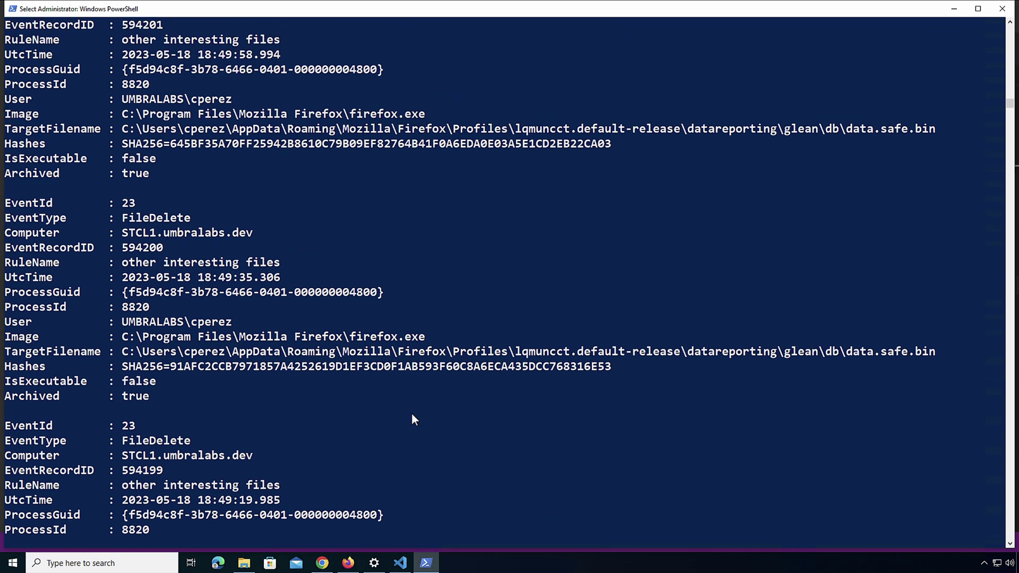
{"action": "scroll", "coordinate": [415, 420], "scroll_direction": "up", "scroll_amount": 3}
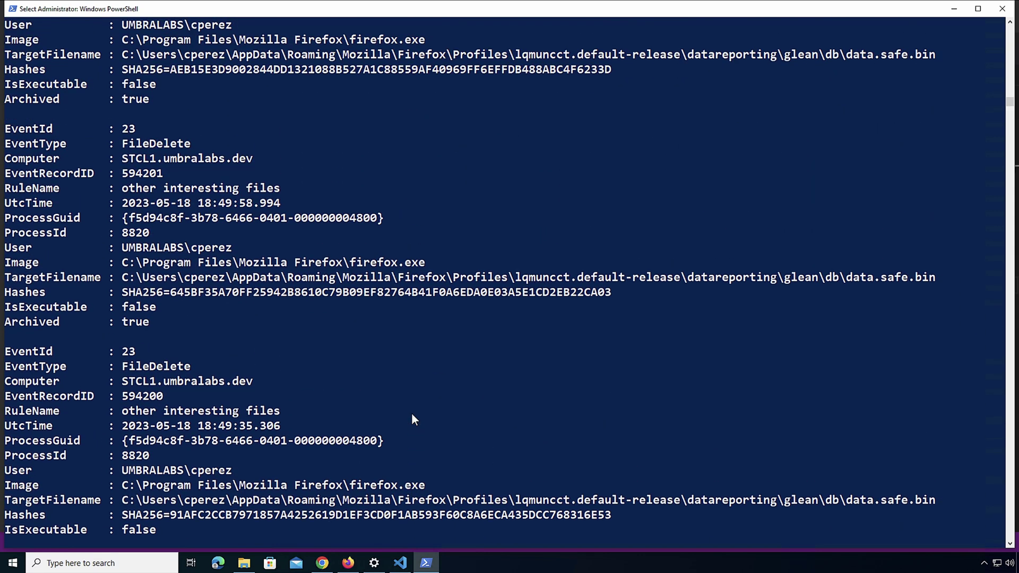
{"action": "scroll", "coordinate": [413, 416], "scroll_direction": "up", "scroll_amount": 1}
{"action": "scroll", "coordinate": [413, 416], "scroll_direction": "down", "scroll_amount": 10}
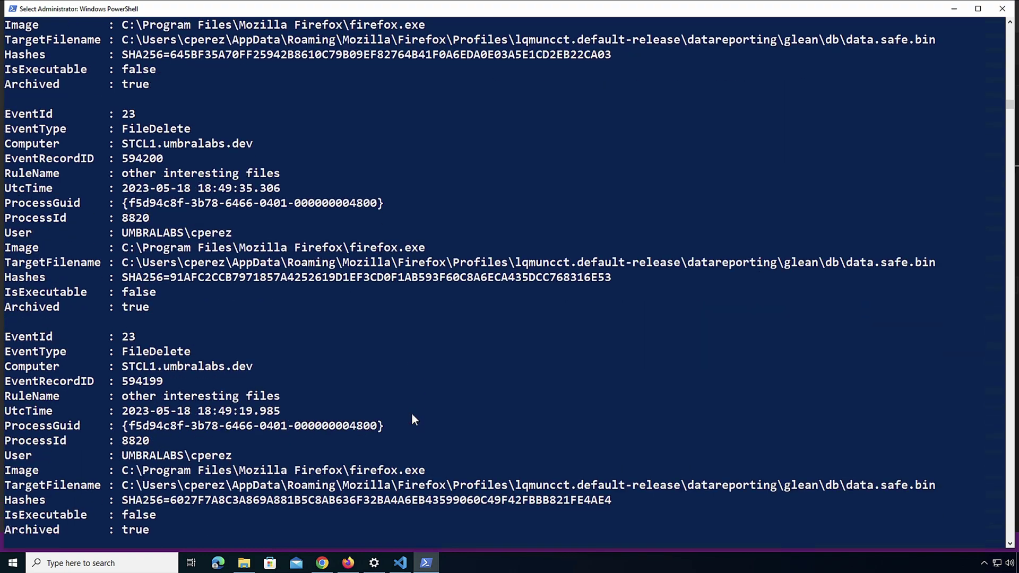
{"action": "scroll", "coordinate": [415, 419], "scroll_direction": "down", "scroll_amount": 9}
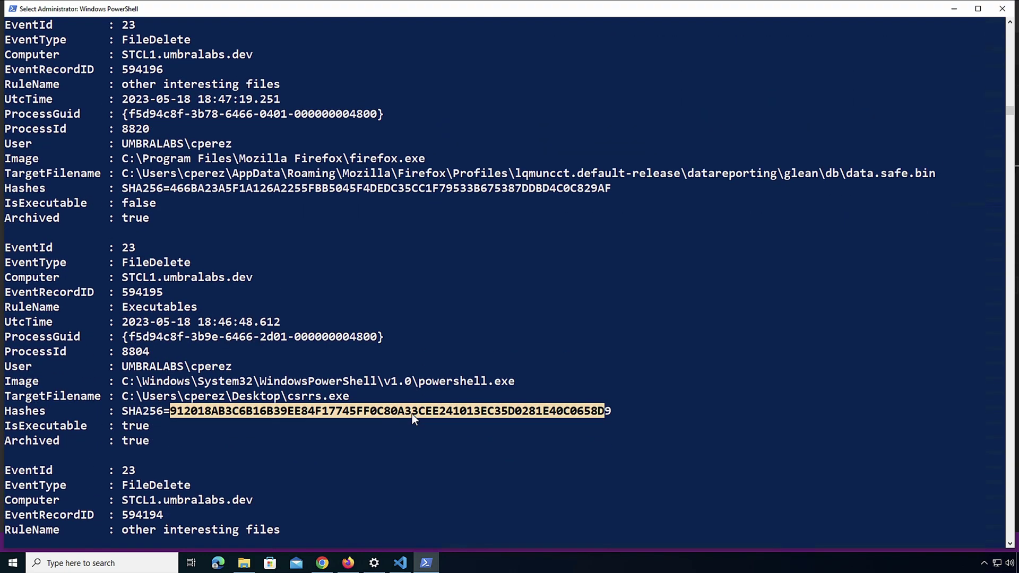
{"action": "right_click", "coordinate": [413, 415]}
{"action": "key", "text": "Return"}
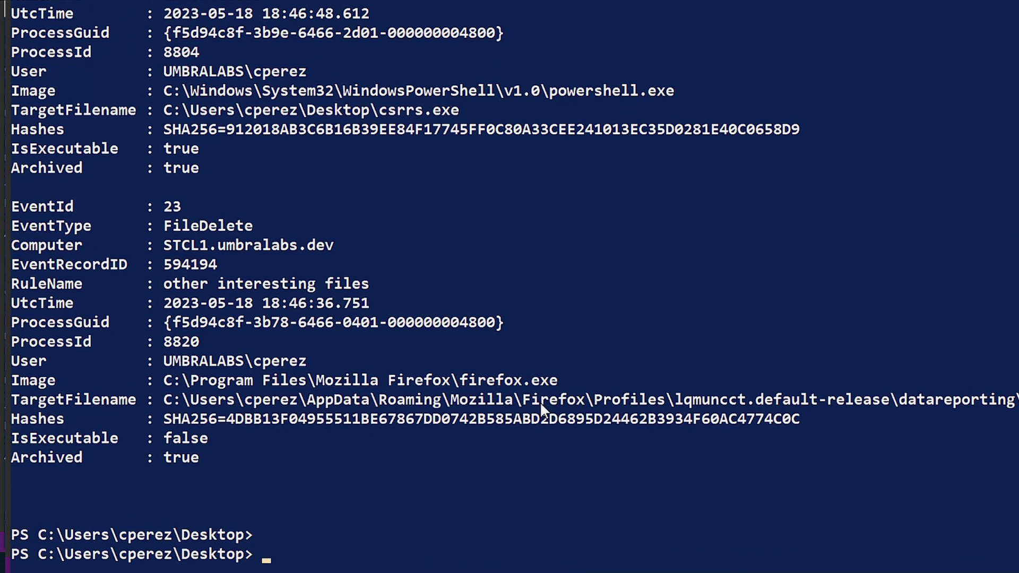
List everything in the root of C:\ including hidden items with Get-ChildItem c:\ -Force
{"action": "type", "text": "get-child"}
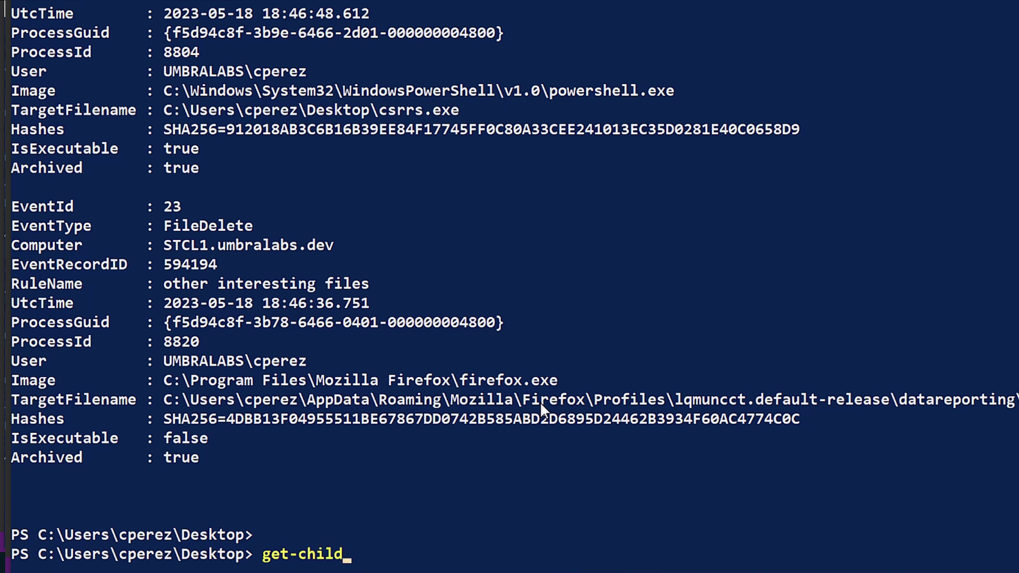
{"action": "key", "text": "Tab"}
{"action": "type", "text": "c"}
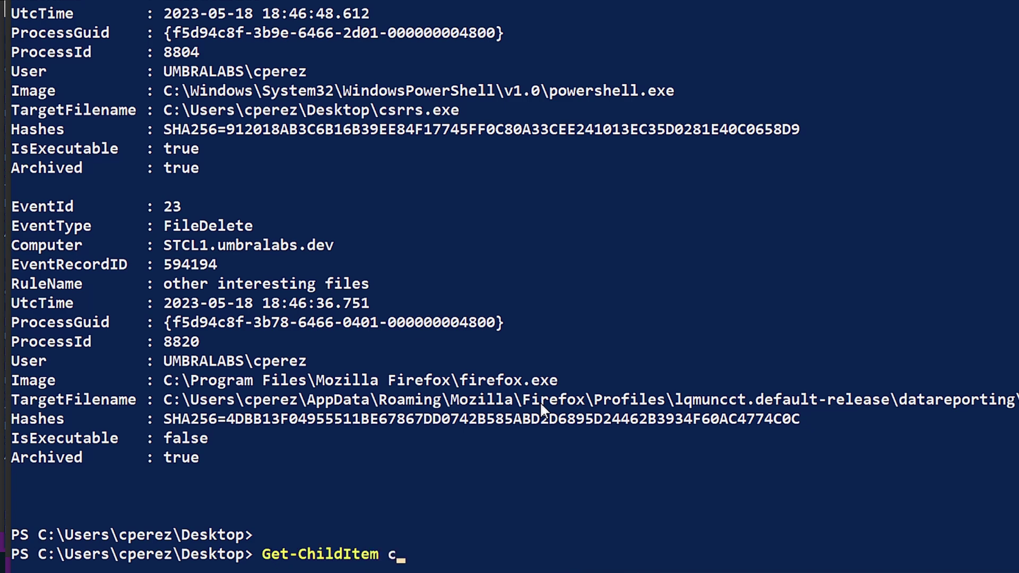
{"action": "type", "text": ":\\ -Force"}
{"action": "key", "text": "Return"}
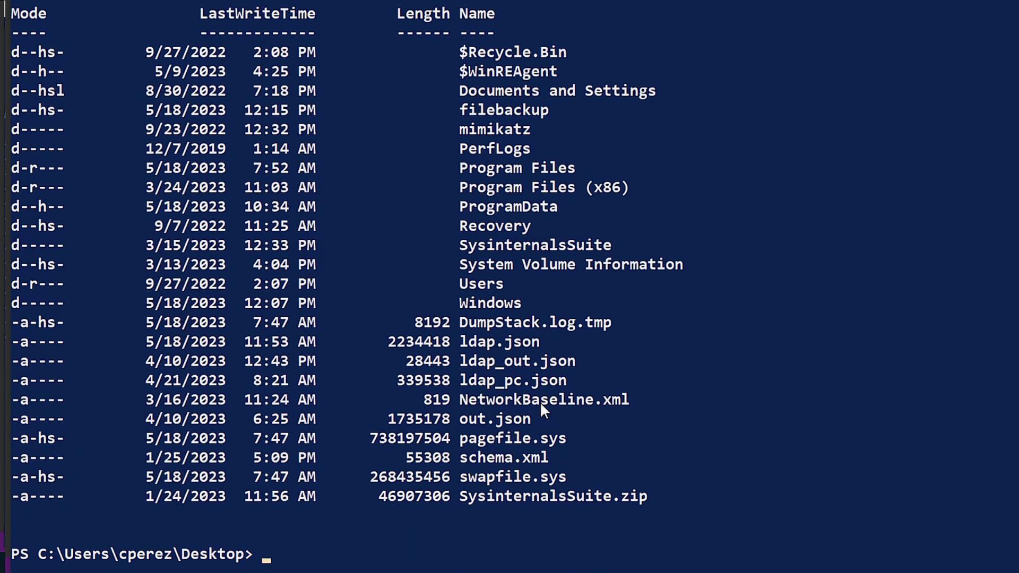
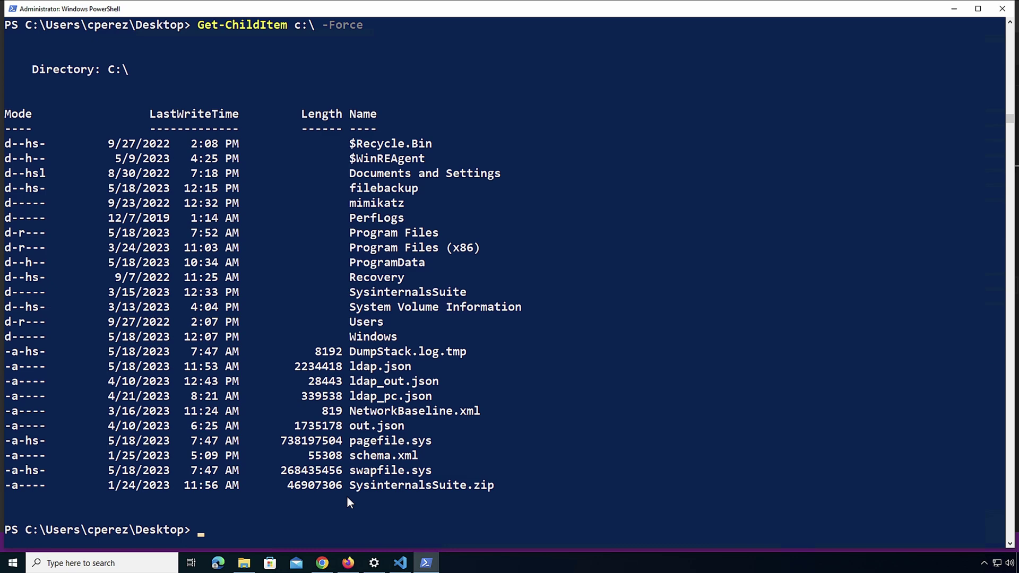
Show the access permissions of C:\filebackup\ as a list with Get-Acl piped to fl
{"action": "type", "text": "get-acl"}
{"action": "key", "text": "Tab"}
{"action": "type", "text": "-Acl c:\\fil"}
{"action": "key", "text": "Tab"}
{"action": "type", "text": "| fl"}
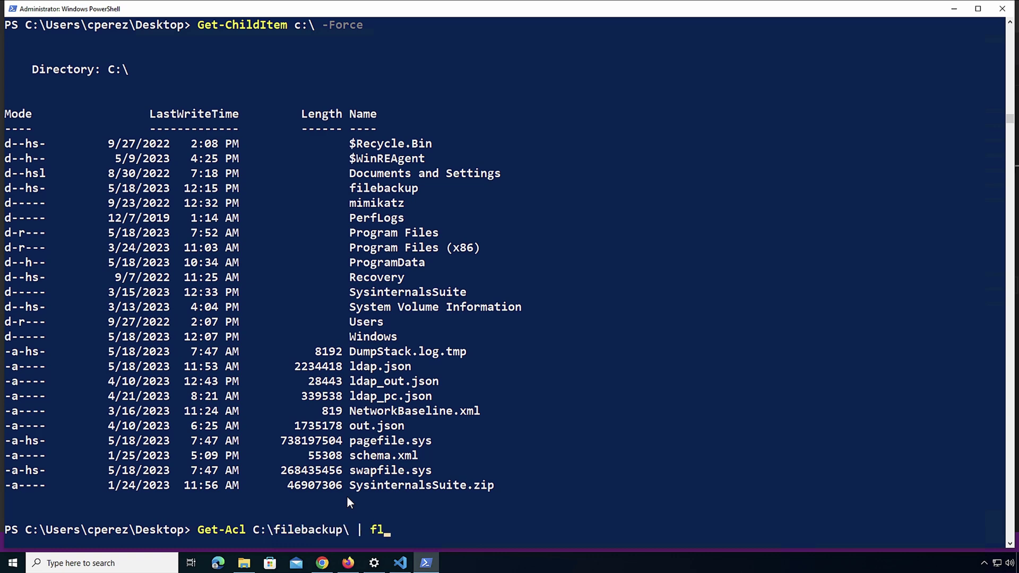
{"action": "key", "text": "Return"}
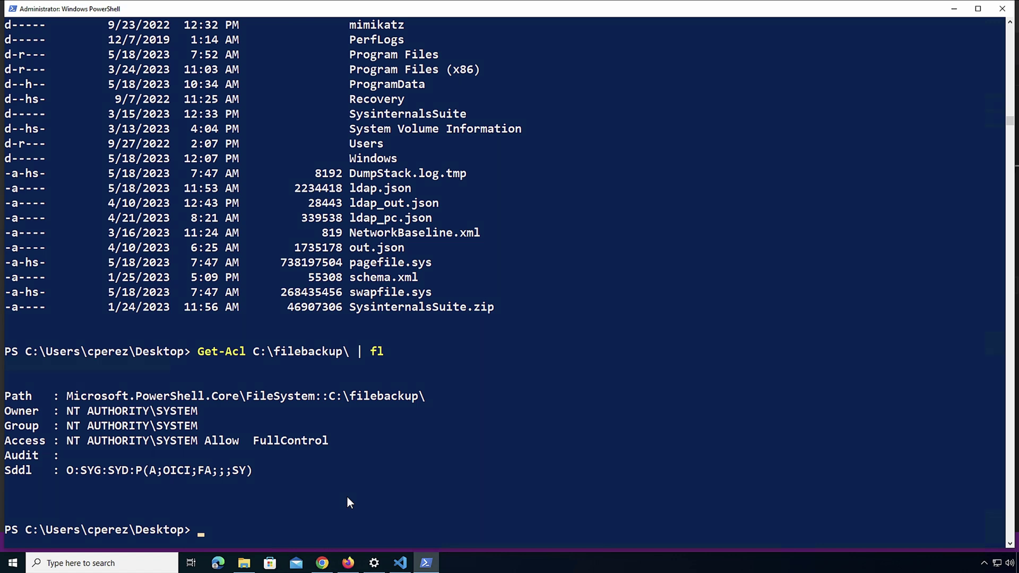
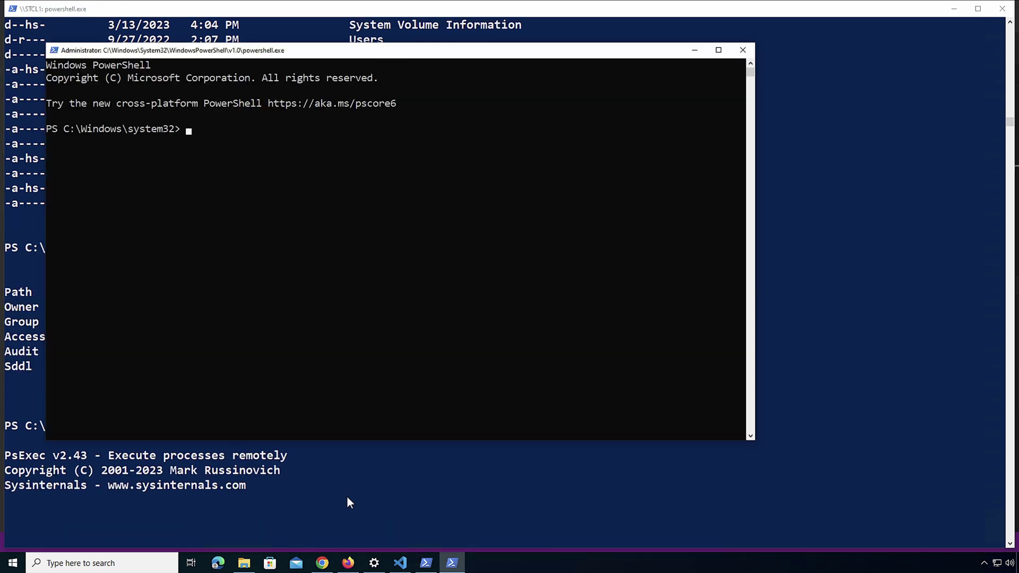
Change the working directory of the PowerShell session launched through PsExec to C:\filebackup\
{"action": "type", "text": "cd c:\\sys"}
{"action": "key", "text": "Tab"}
{"action": "key", "text": "Tab"}
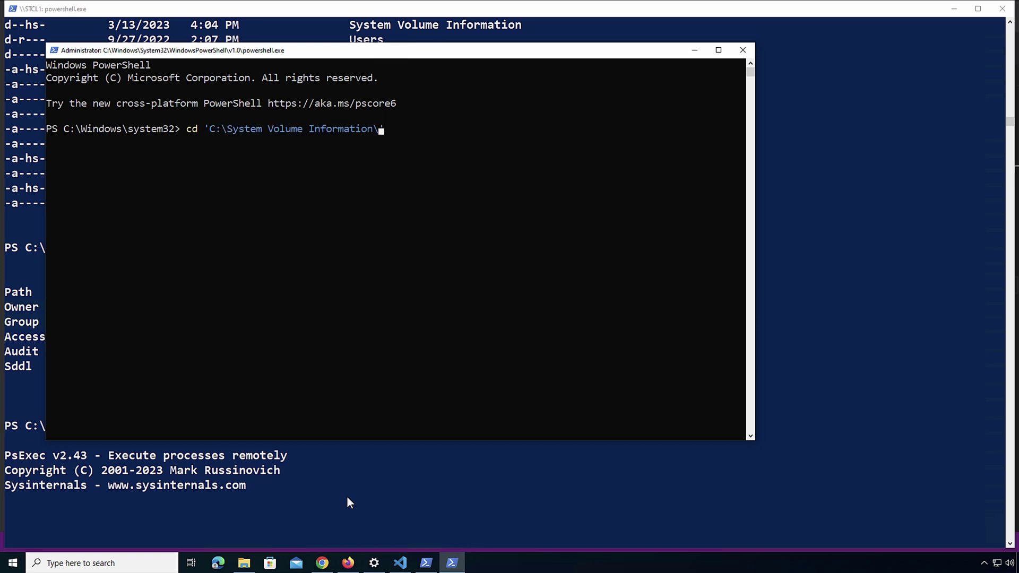
{"action": "key", "text": "shift+Tab"}
{"action": "key", "text": "BackSpace"}
{"action": "key", "text": "BackSpace"}
{"action": "key", "text": "BackSpace"}
{"action": "key", "text": "BackSpace"}
{"action": "key", "text": "BackSpace"}
{"action": "key", "text": "BackSpace"}
{"action": "key", "text": "BackSpace"}
{"action": "key", "text": "BackSpace"}
{"action": "key", "text": "BackSpace"}
{"action": "key", "text": "BackSpace"}
{"action": "key", "text": "BackSpace"}
{"action": "key", "text": "BackSpace"}
{"action": "key", "text": "BackSpace"}
{"action": "key", "text": "BackSpace"}
{"action": "key", "text": "BackSpace"}
{"action": "key", "text": "BackSpace"}
{"action": "key", "text": "BackSpace"}
{"action": "key", "text": "BackSpace"}
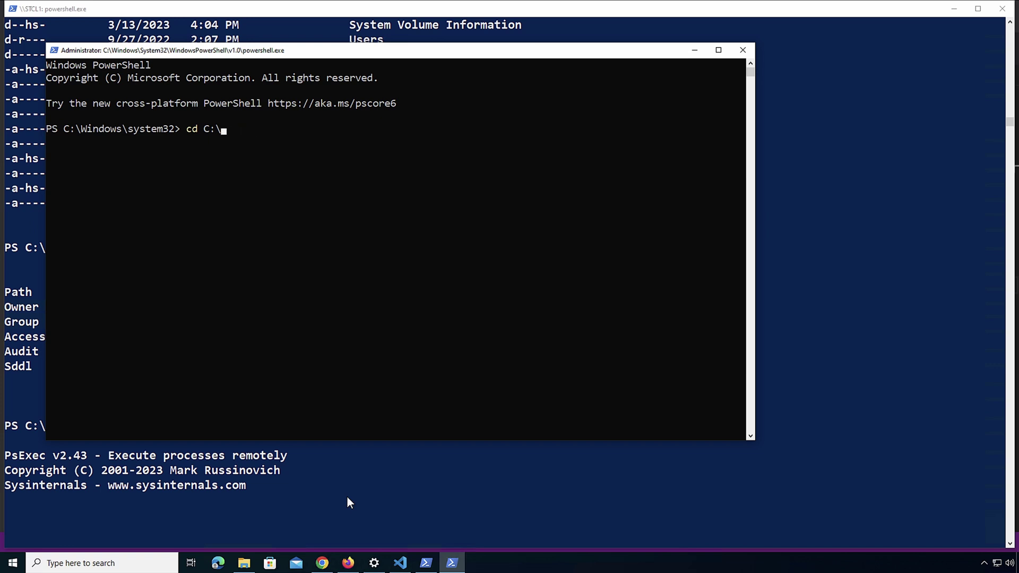
{"action": "type", "text": "fil"}
{"action": "key", "text": "Tab"}
{"action": "key", "text": "Return"}
List the archived files in C:\filebackup, select the hash in the .exe file's name, and close this PowerShell window
{"action": "type", "text": "l"}
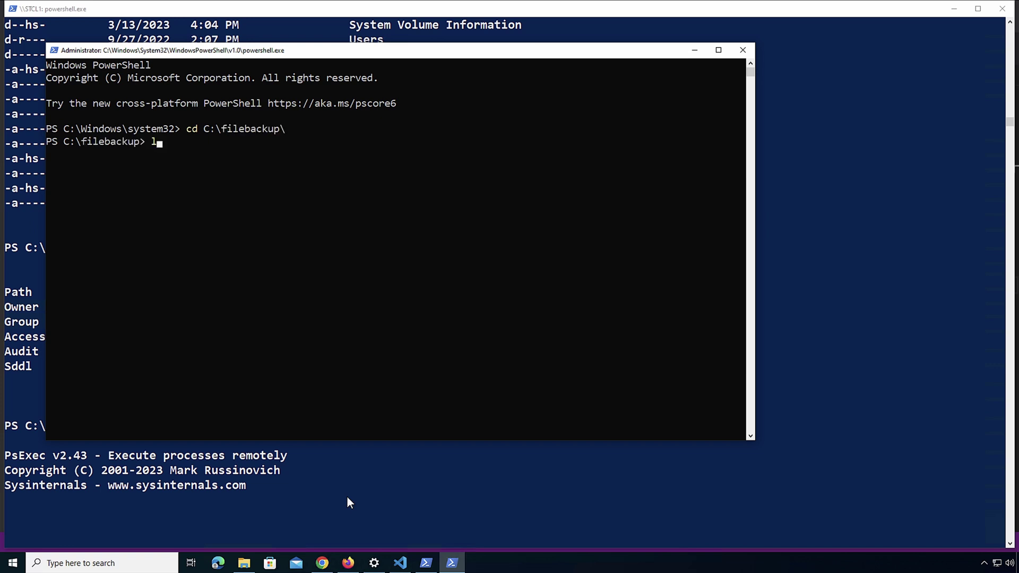
{"action": "type", "text": "s"}
{"action": "key", "text": "Return"}
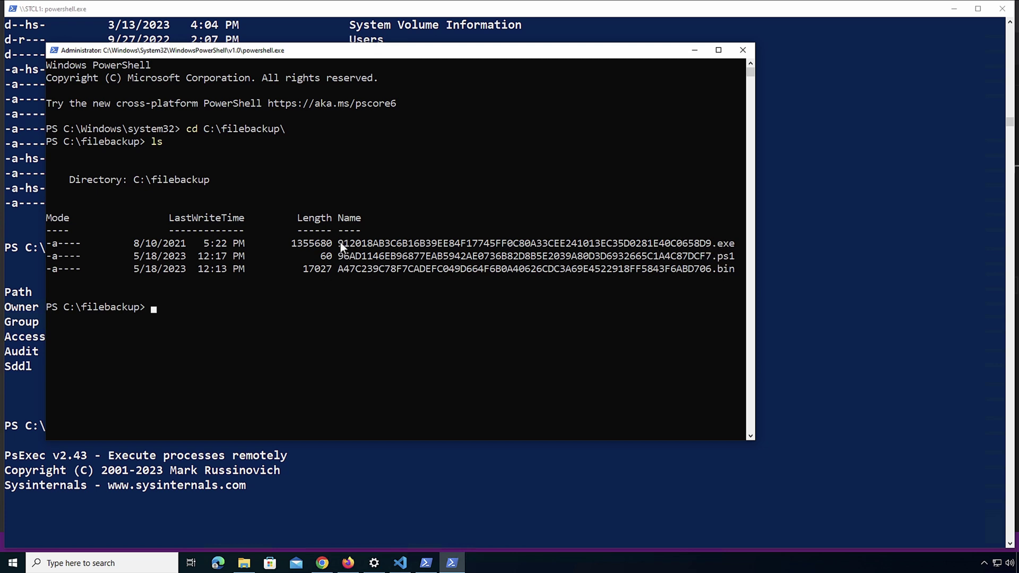
{"action": "left_click_drag", "start_coordinate": [340, 242], "coordinate": [673, 243]}
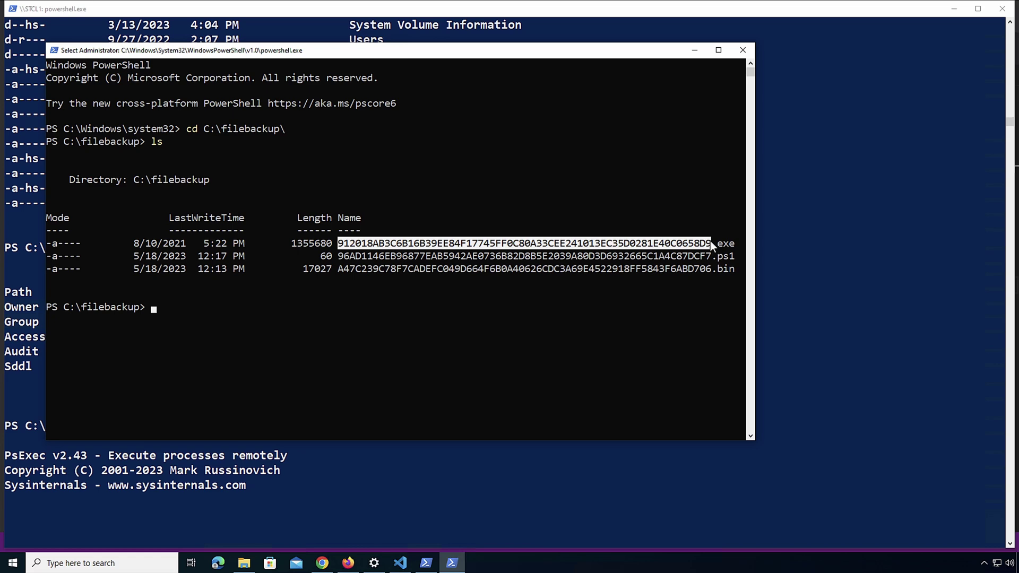
{"action": "left_click", "coordinate": [743, 50]}
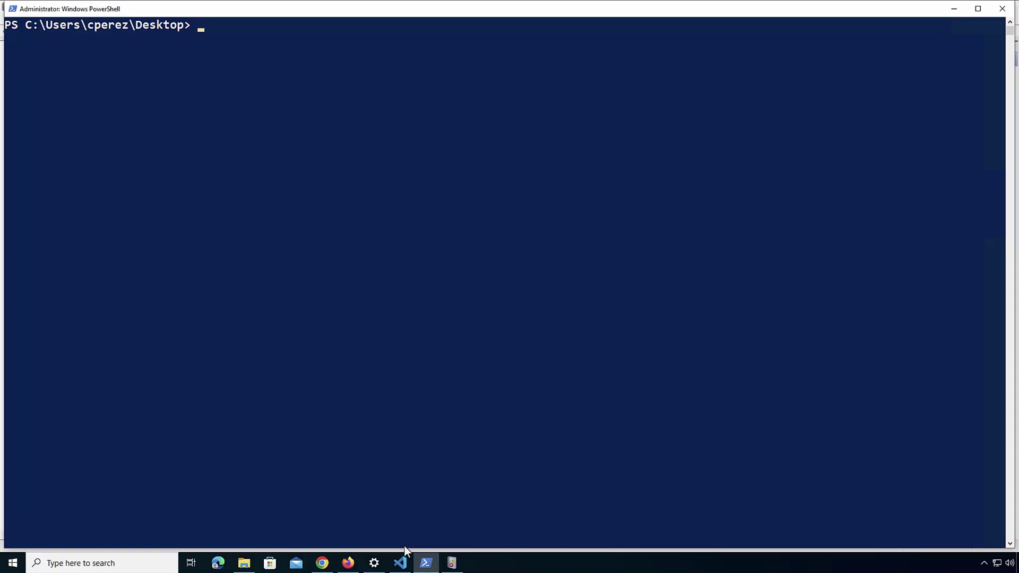
Switch to Visual Studio Code, and list the Desktop folder's files back in PowerShell
{"action": "left_click", "coordinate": [401, 562]}
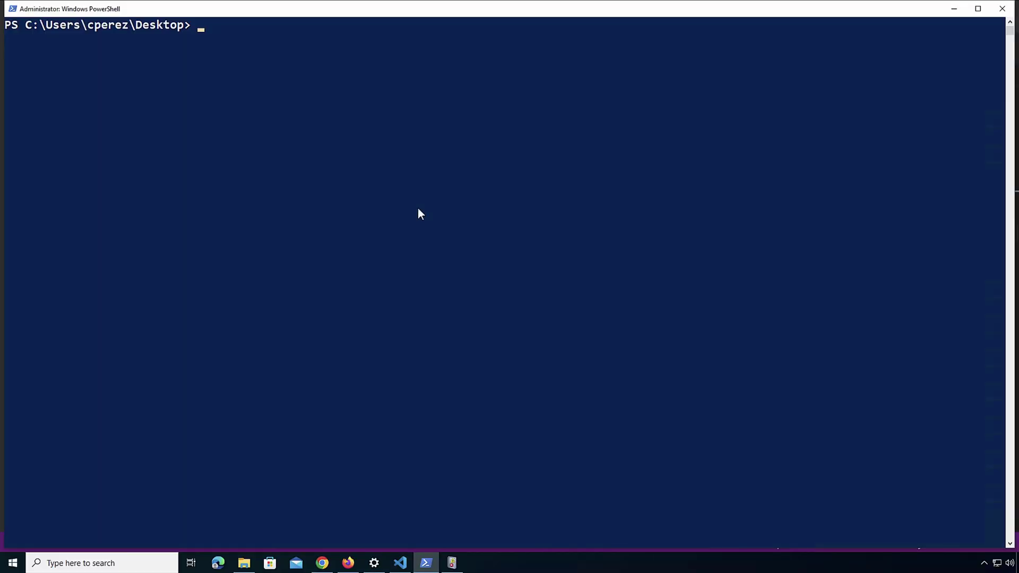
{"action": "type", "text": "ls"}
{"action": "key", "text": "Return"}
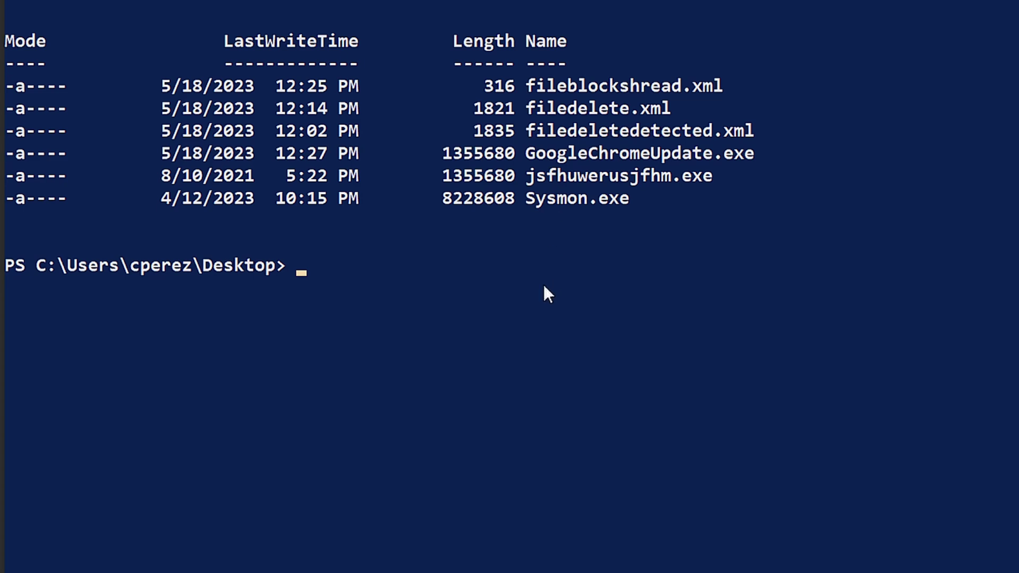
Apply fileblockshread.xml as the Sysmon configuration and display the active configuration with sysmon -c
{"action": "type", "text": "sysmon "}
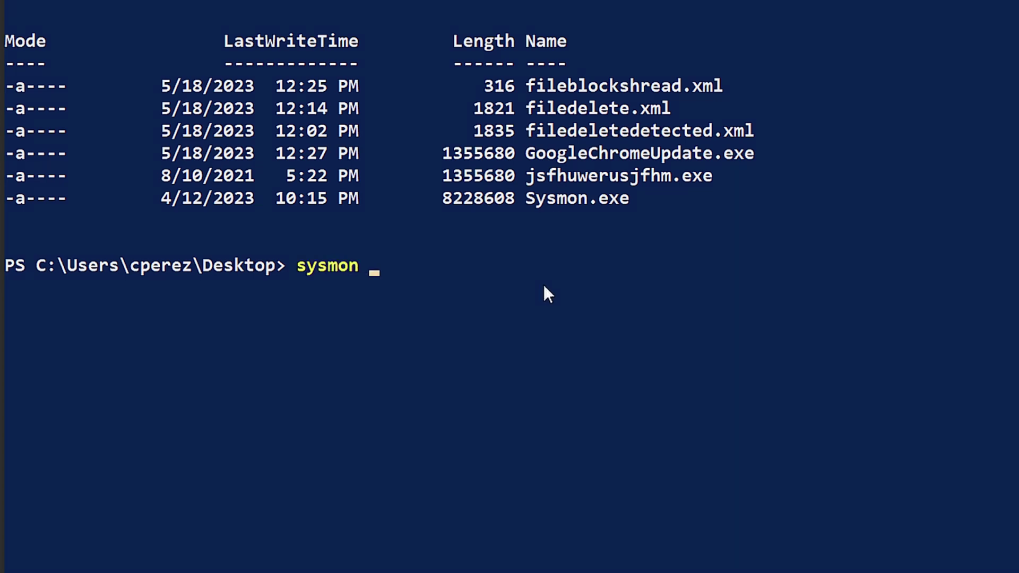
{"action": "type", "text": "-c .\\file"}
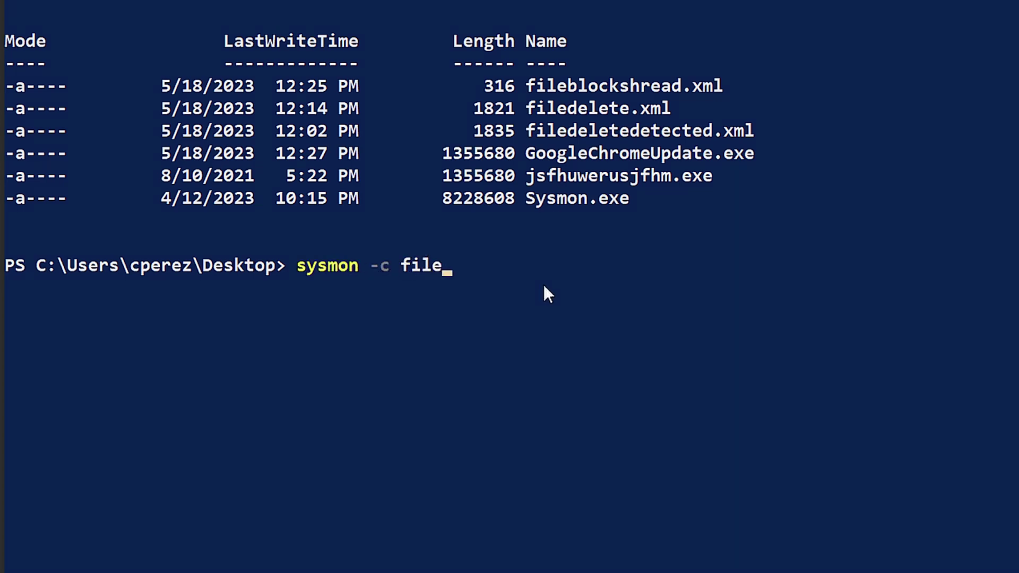
{"action": "type", "text": "b"}
{"action": "key", "text": "Tab"}
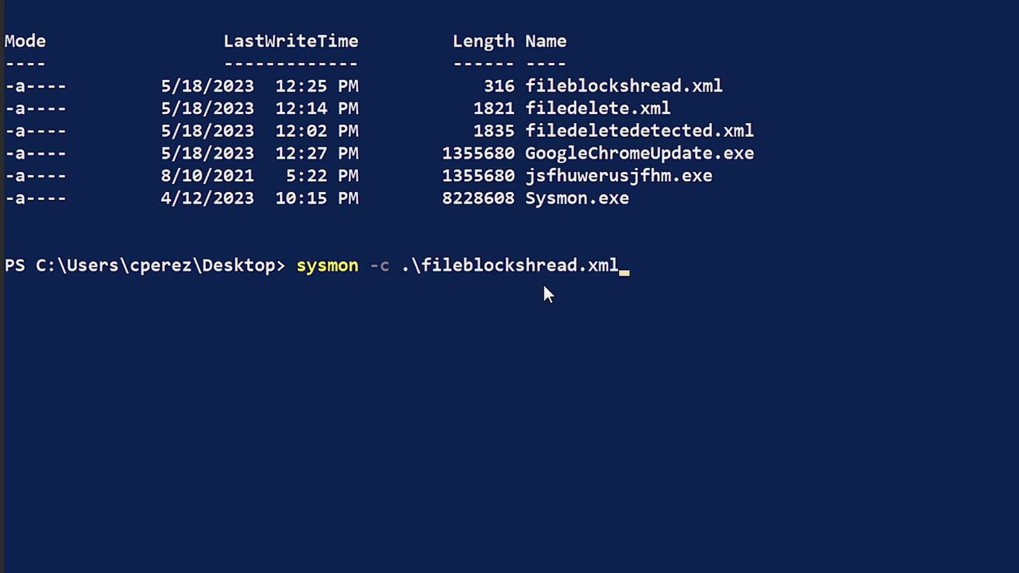
{"action": "key", "text": "Return"}
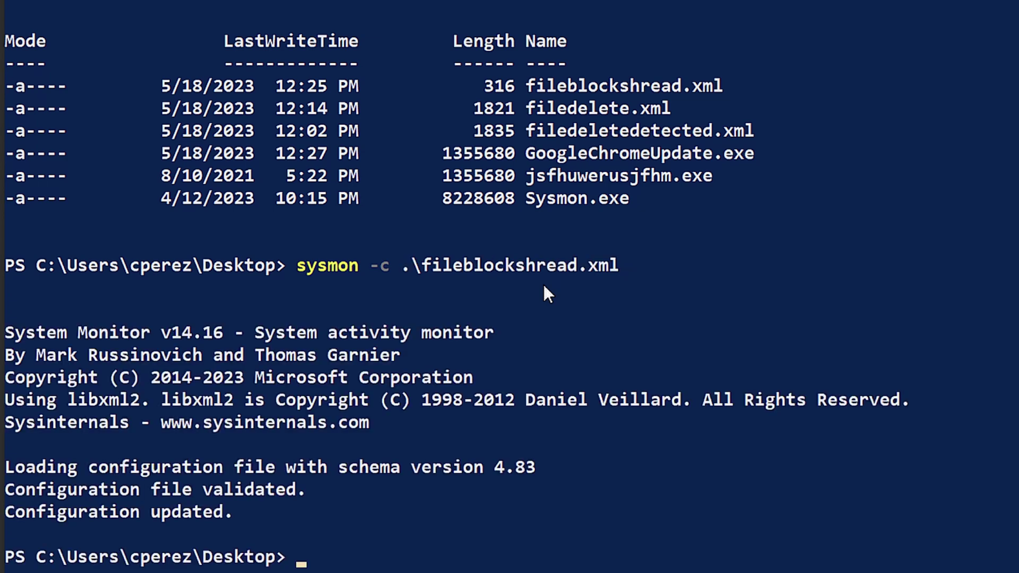
{"action": "type", "text": "sysmon -c"}
{"action": "key", "text": "Return"}
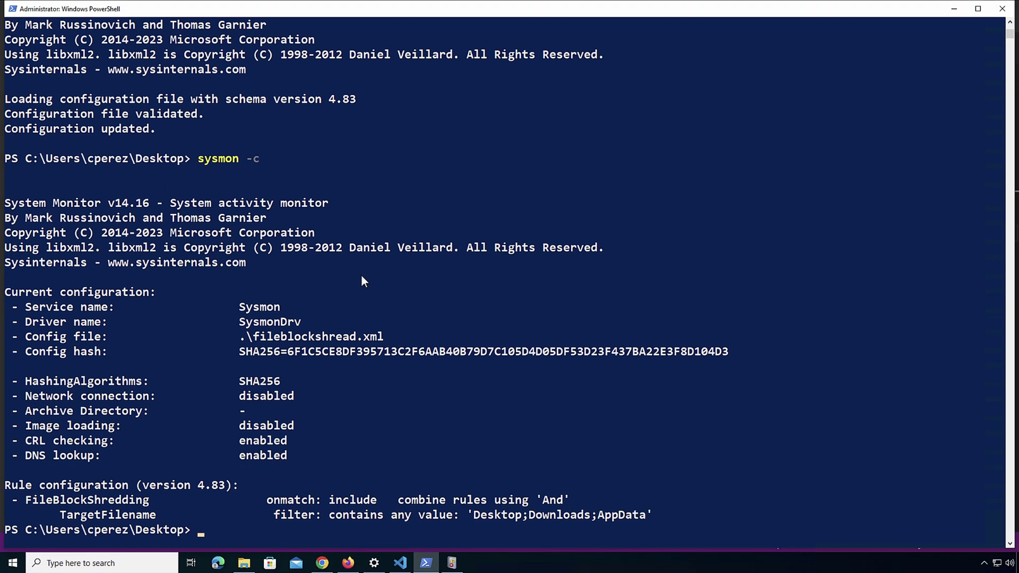
Try to securely delete GoogleChromeUpdate.exe from the Desktop folder with sdelete.exe
{"action": "type", "text": "sdel"}
{"action": "key", "text": "Tab"}
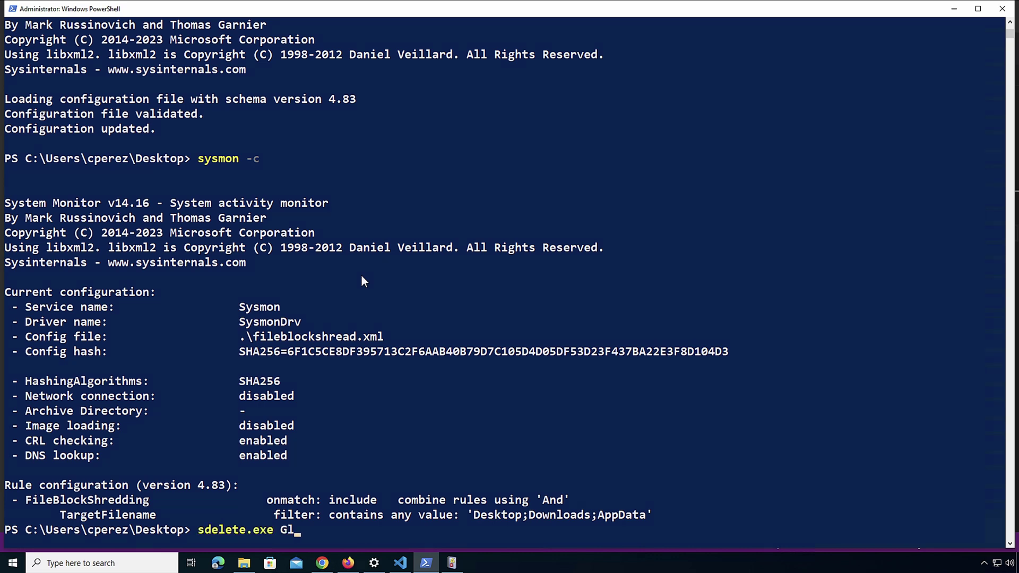
{"action": "type", "text": "Gl"}
{"action": "key", "text": "Tab"}
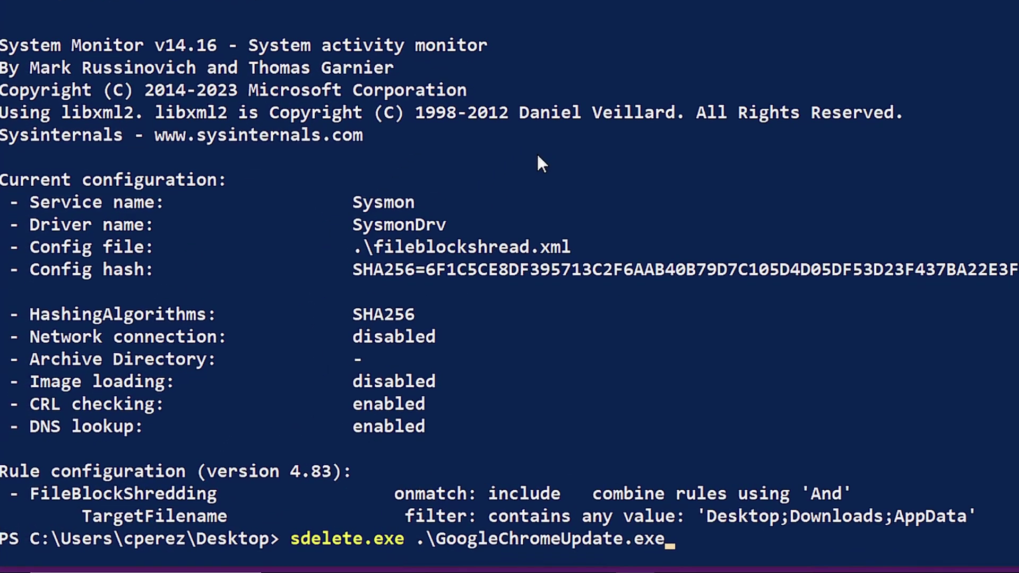
{"action": "key", "text": "Return"}
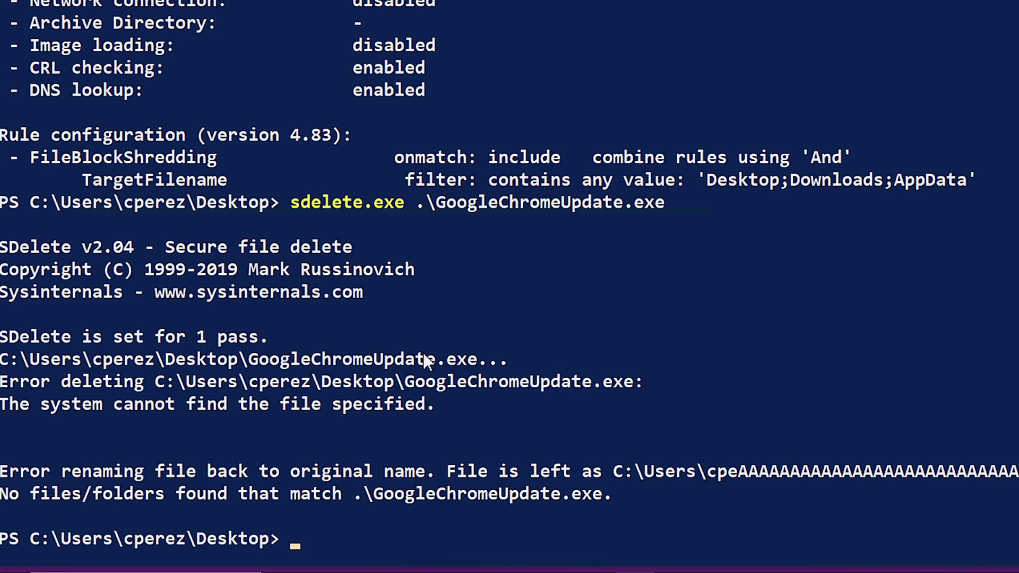
Query the Sysmon shredding-block events with Get-SysmonFileBlockShredding
{"action": "type", "text": "get-sysmon"}
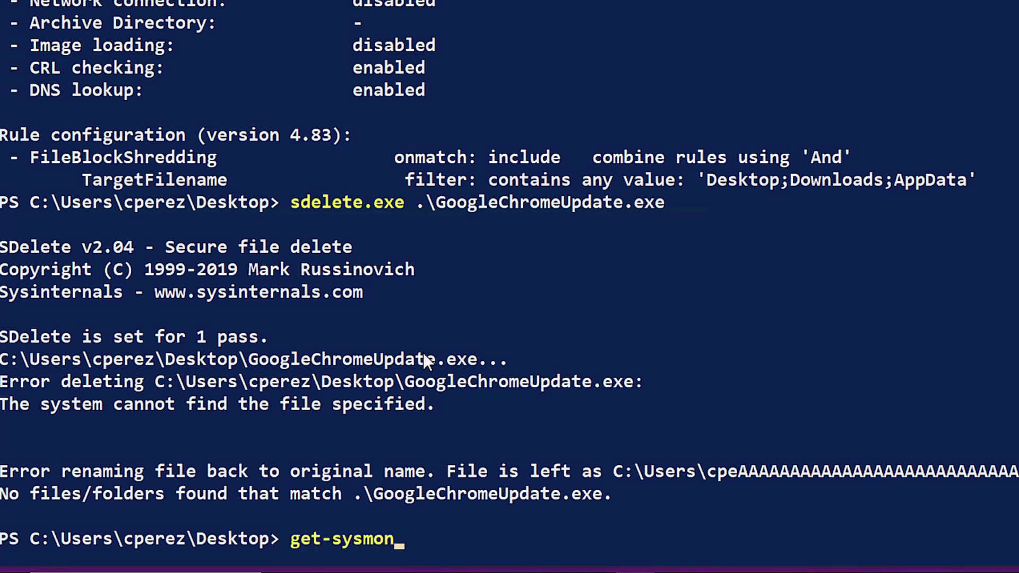
{"action": "type", "text": "fileb"}
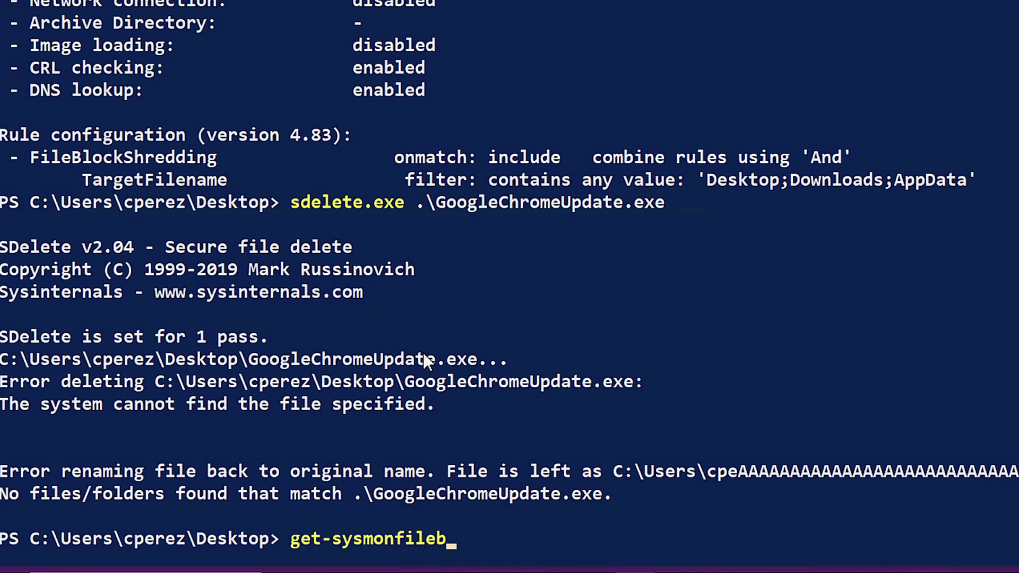
{"action": "key", "text": "Tab"}
{"action": "key", "text": "Tab"}
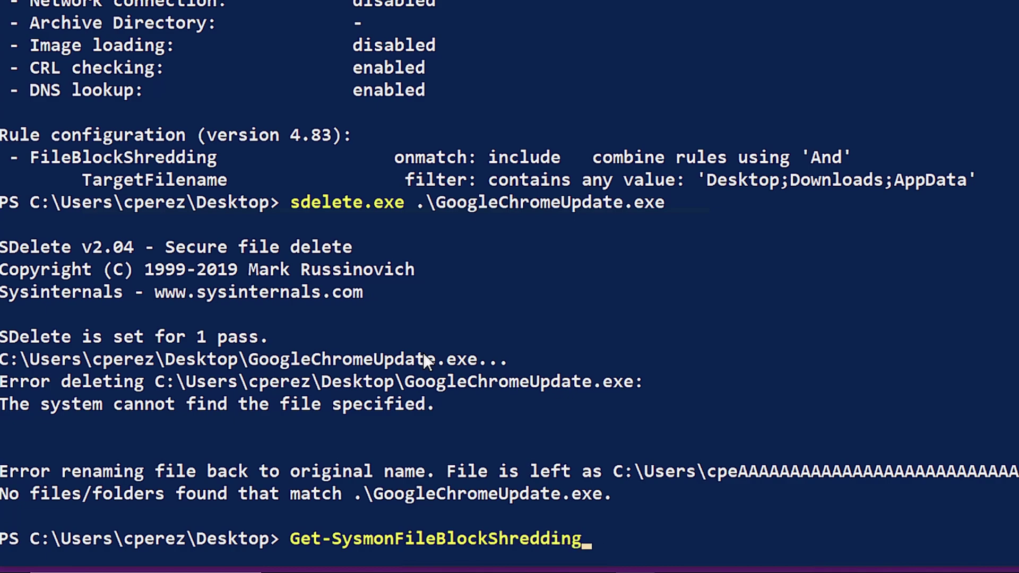
{"action": "key", "text": "Return"}
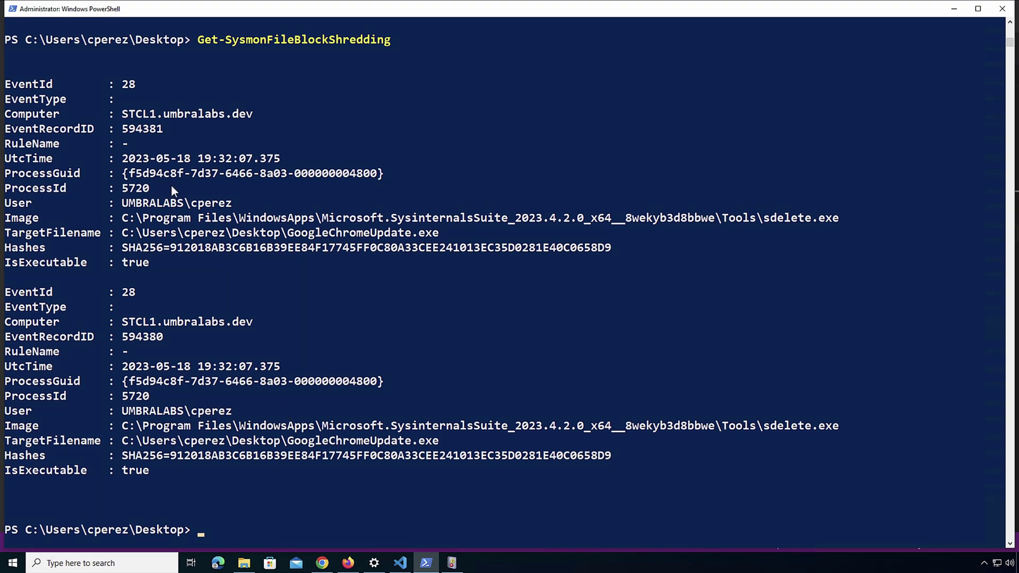